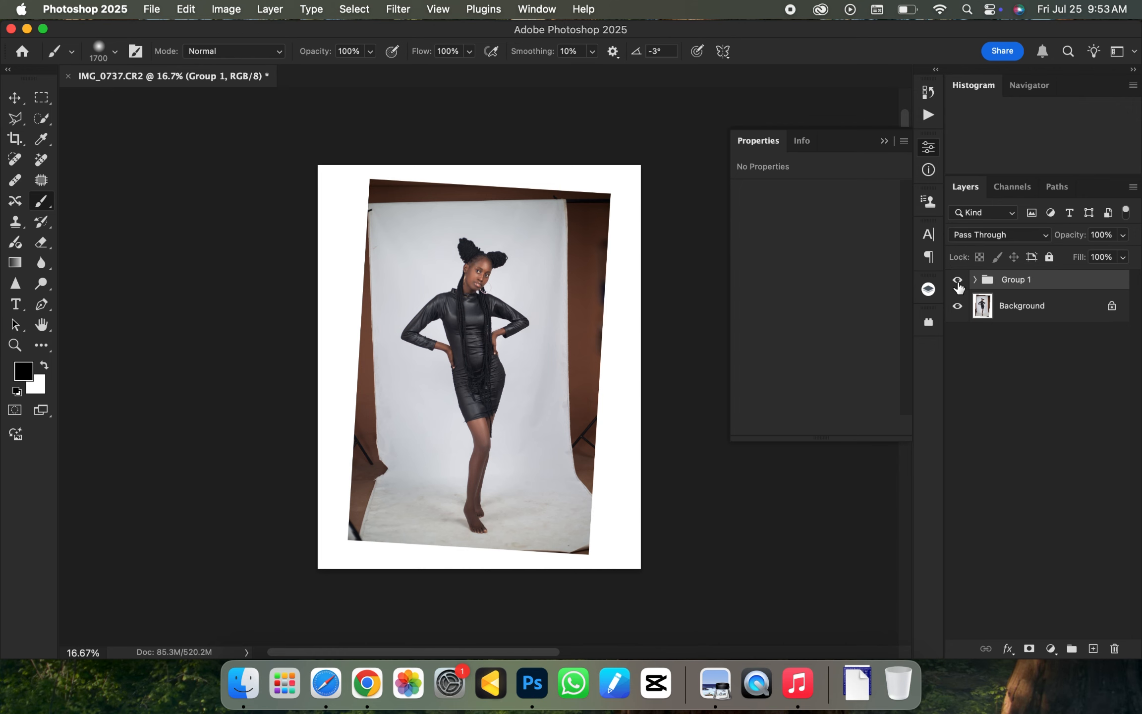
key(super+equal)
key(super+minus)
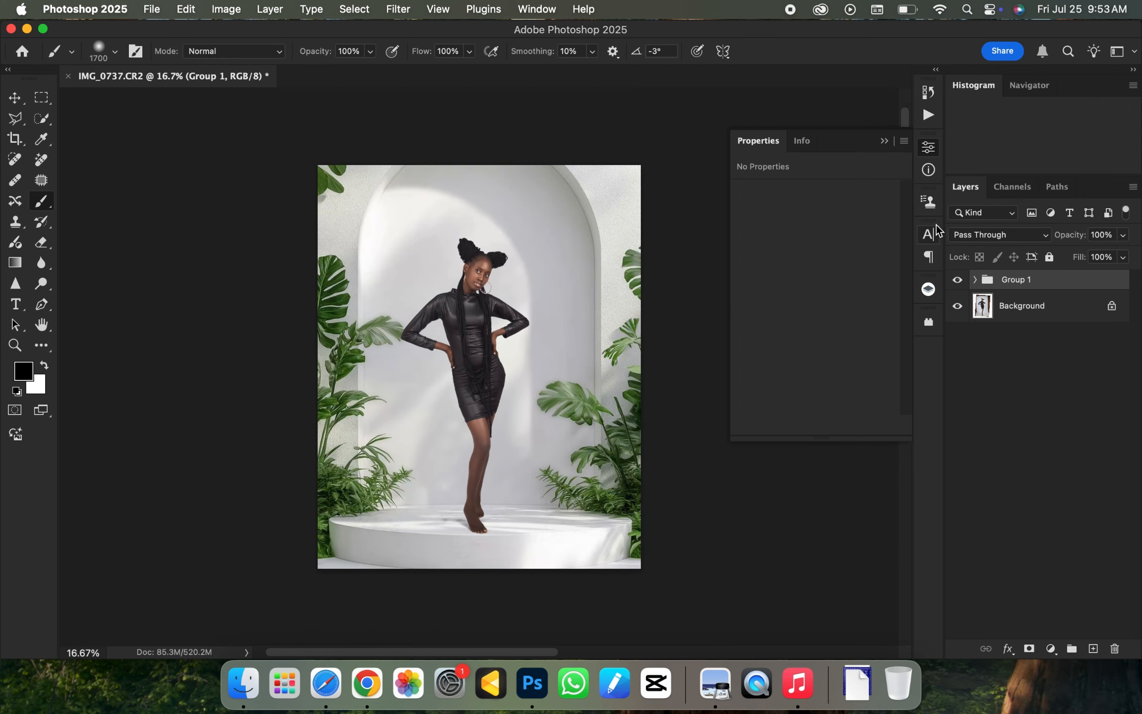
key(super+minus)
key(super+equal)
- Open the raw photo IMG_0737.CR2 from the Reflex folder into Photoshop through Camera Raw
click(243, 685)
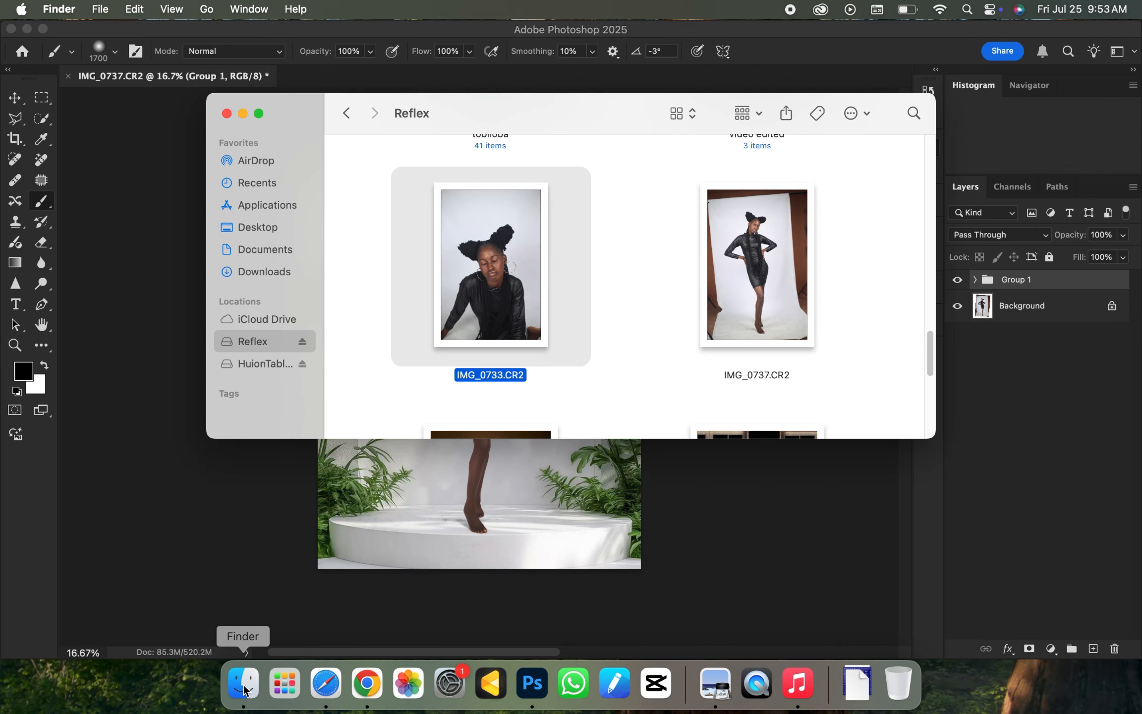
click(747, 268)
drag(729, 268, 852, 85)
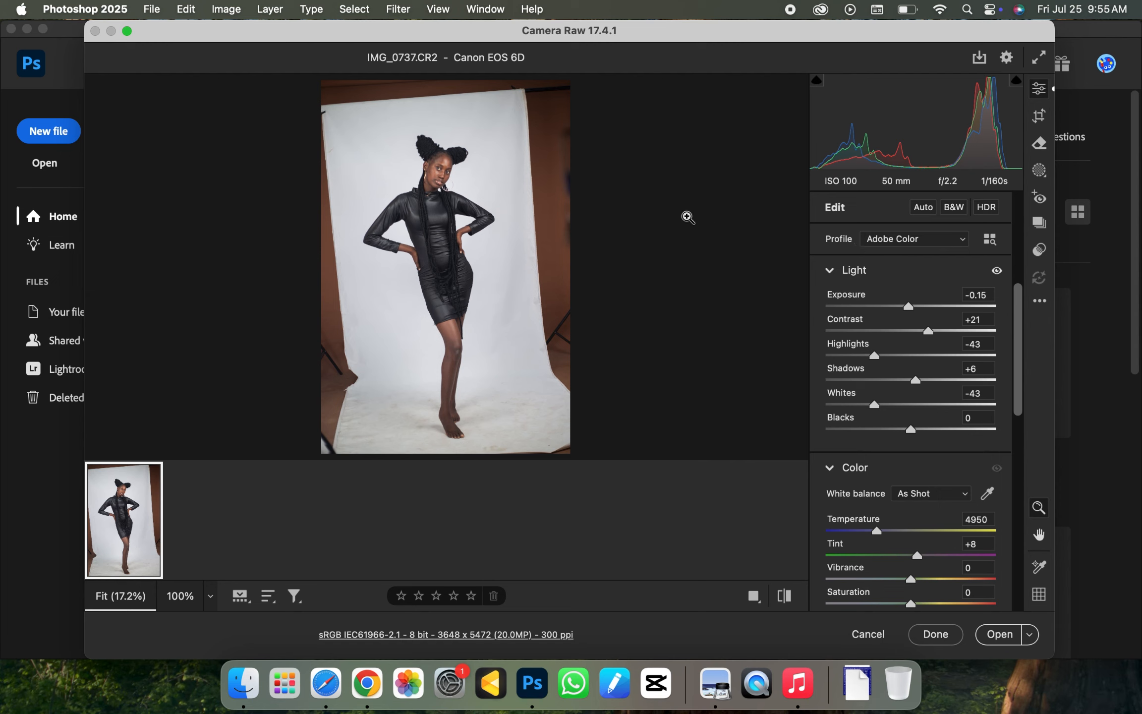
click(994, 644)
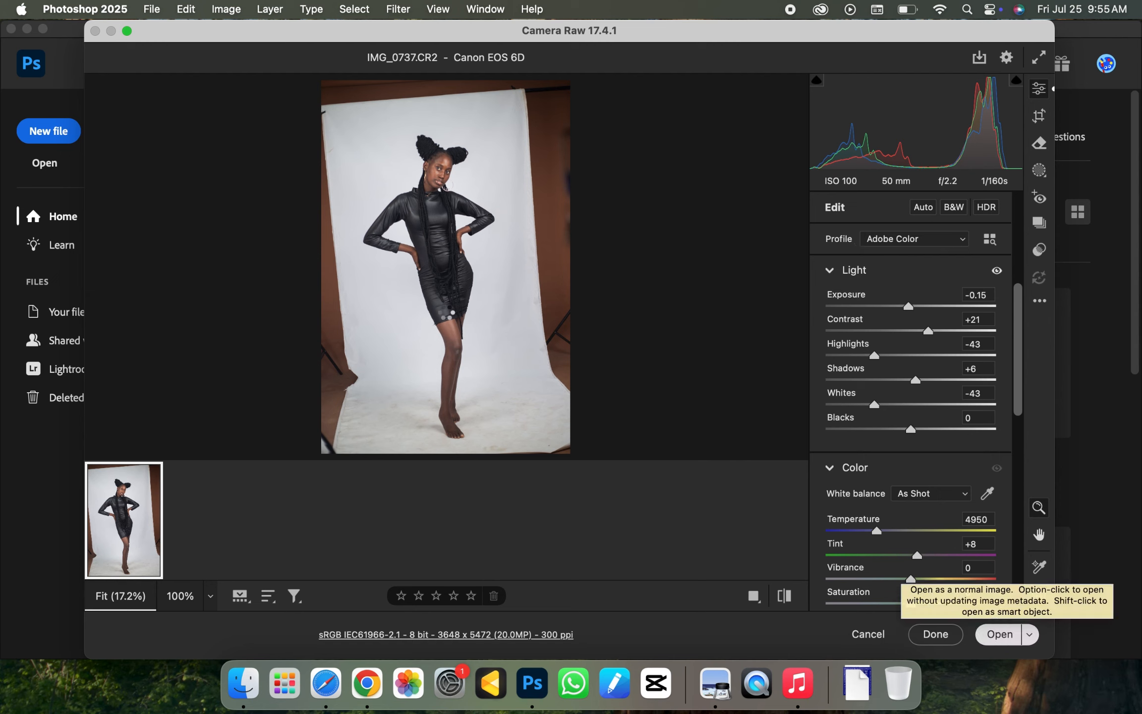
key(super+minus)
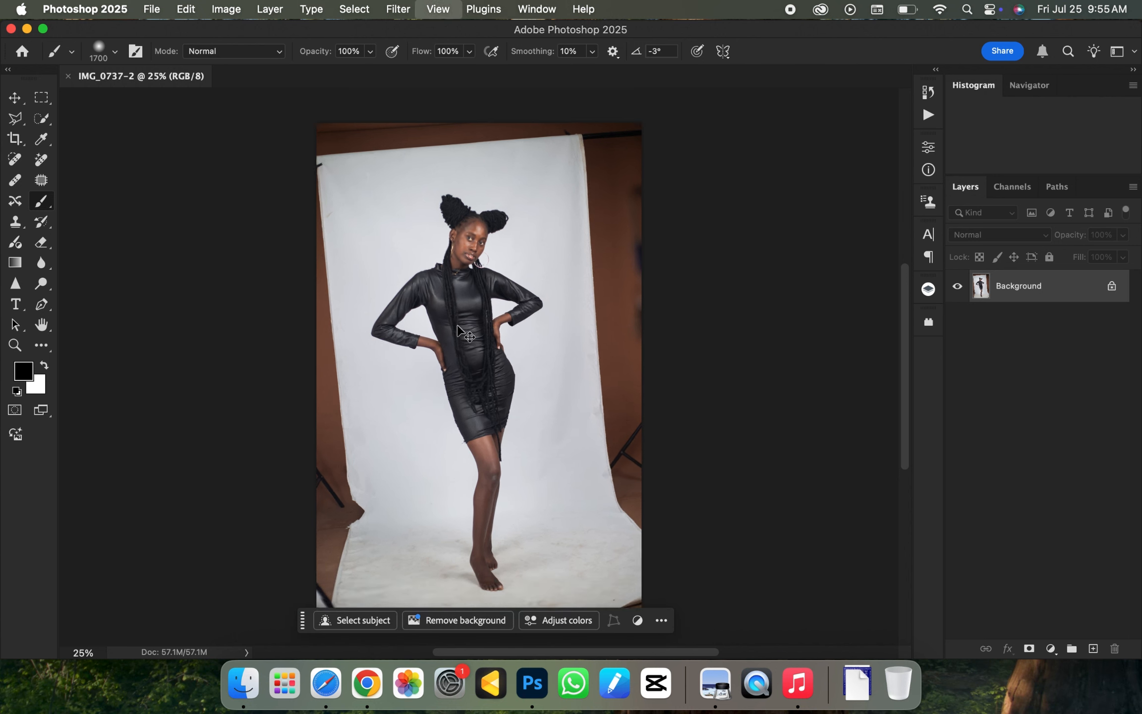
key(super+equal)
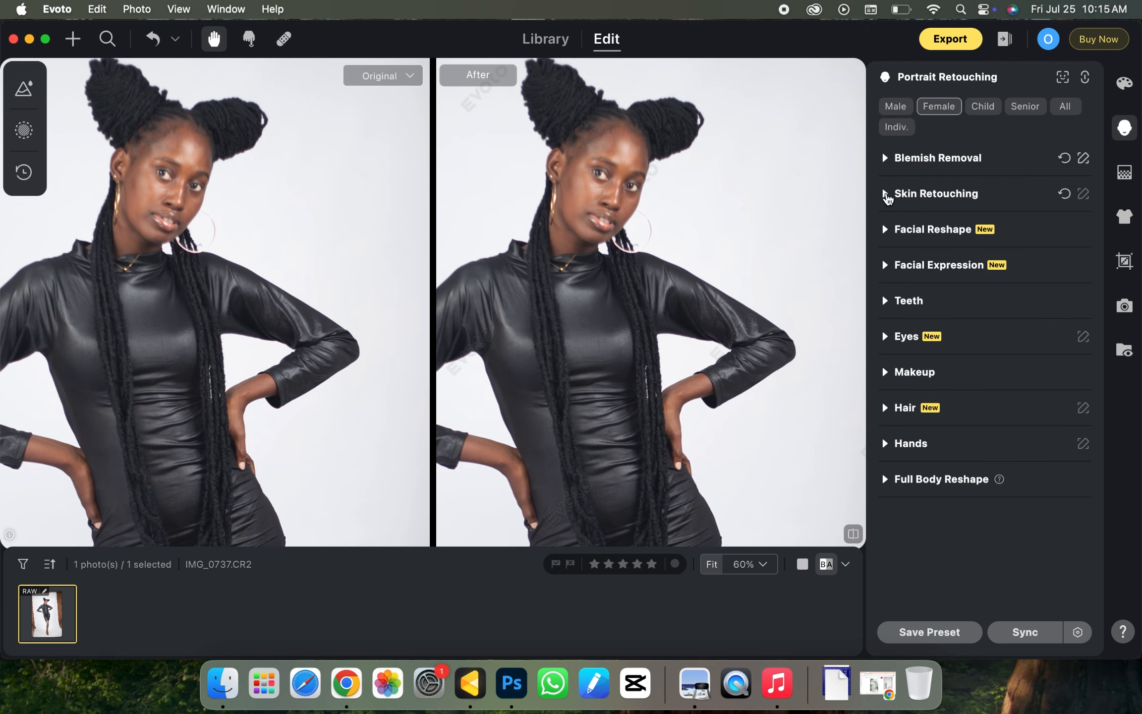
- Expand Skin Retouching and set the facial Frequency Separation to 100
click(887, 195)
click(1087, 481)
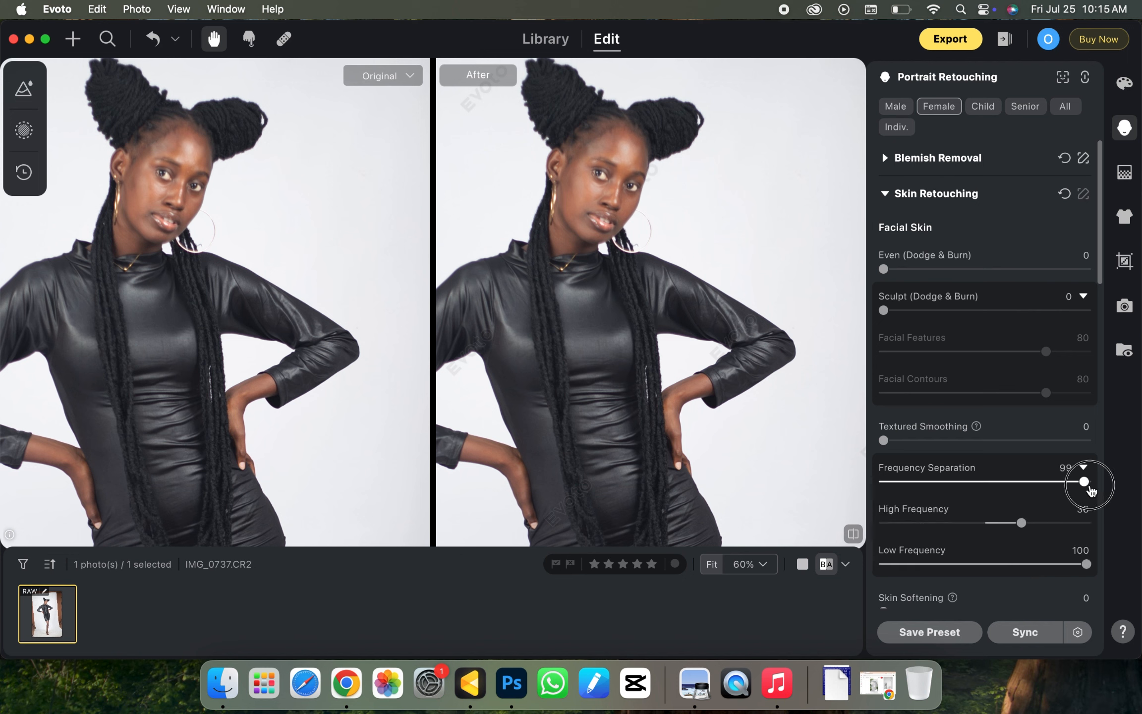
click(1071, 269)
click(1030, 310)
click(1078, 311)
click(887, 194)
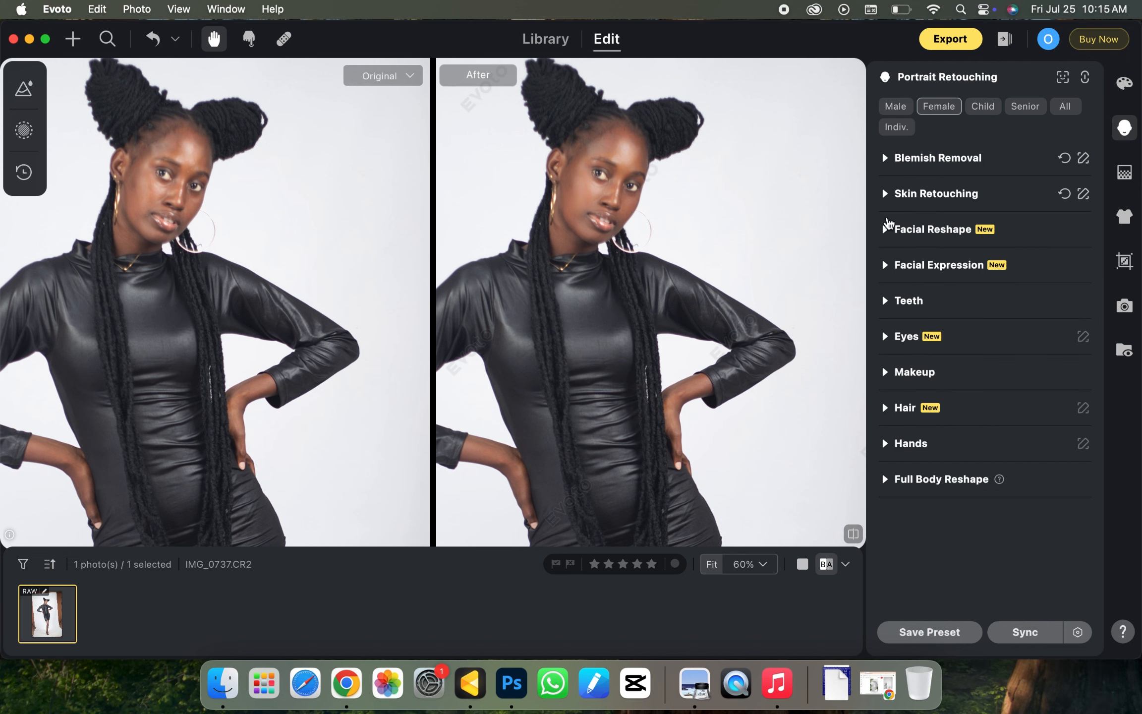
click(885, 194)
- Select the medium brown skin tone swatch and set Skin Radiance to 30
mouse_move(1099, 267)
mouse_down()
mouse_move(1103, 384)
mouse_move(1100, 246)
mouse_move(1098, 488)
mouse_up()
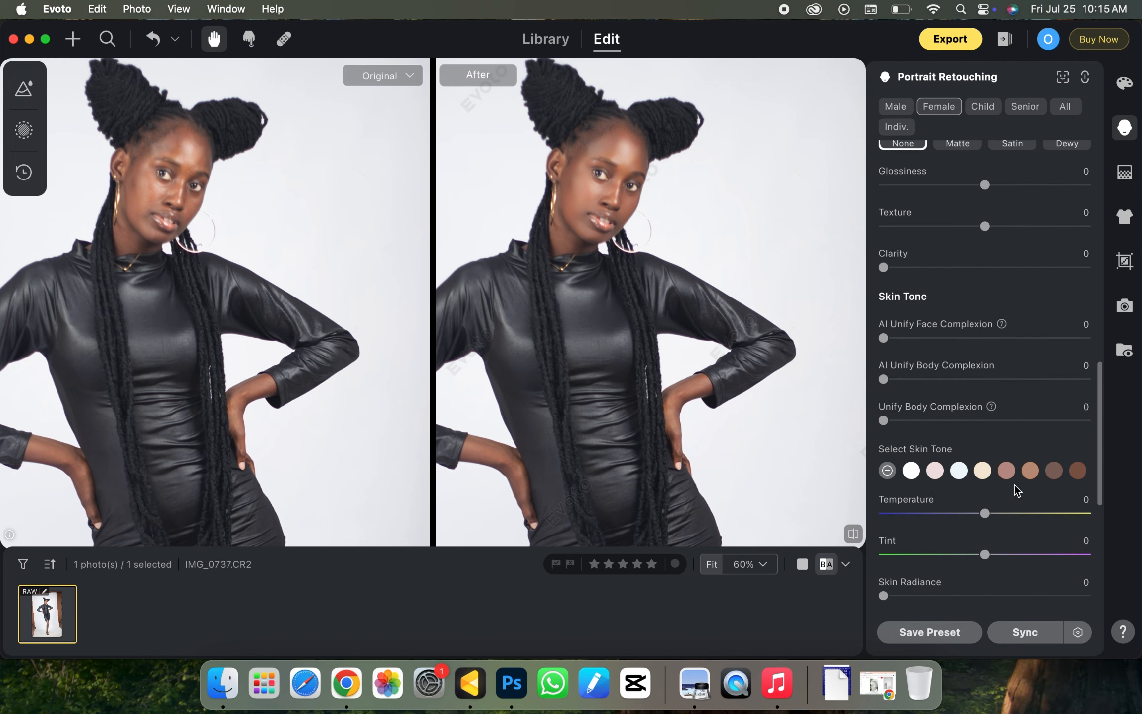
click(1006, 470)
drag(1099, 418, 1101, 486)
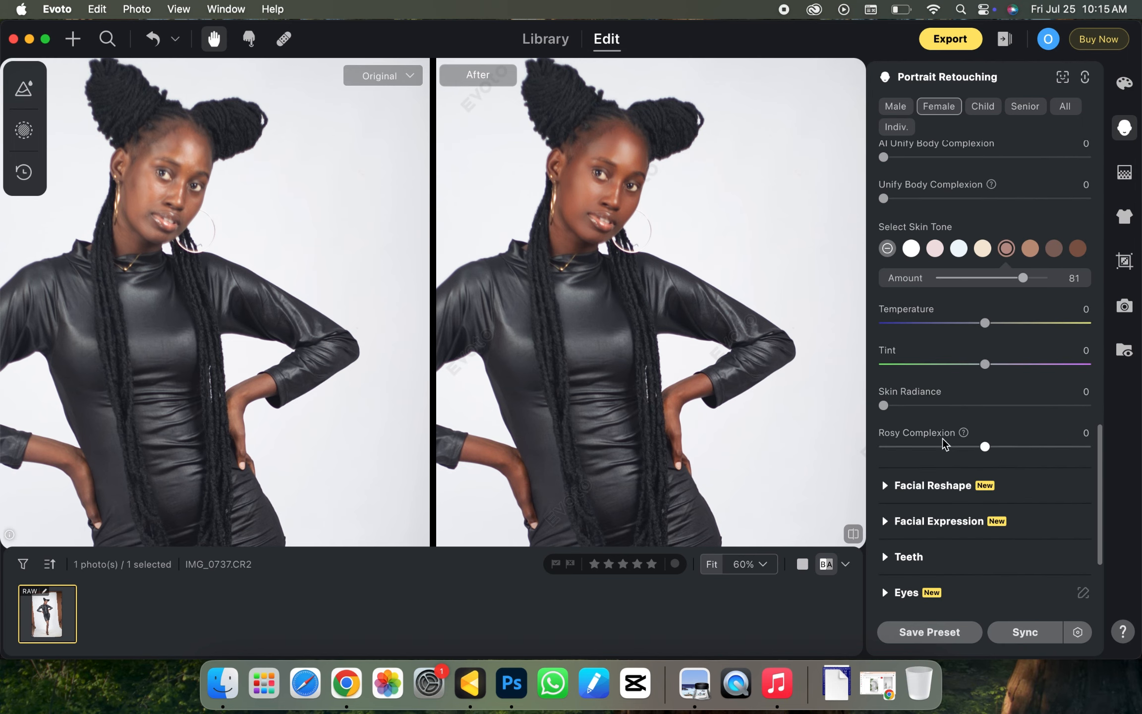
drag(885, 406, 945, 409)
- Raise Unify Body Complexion, AI Unify Body Complexion and AI Unify Face Complexion sliders
drag(1101, 434, 1100, 378)
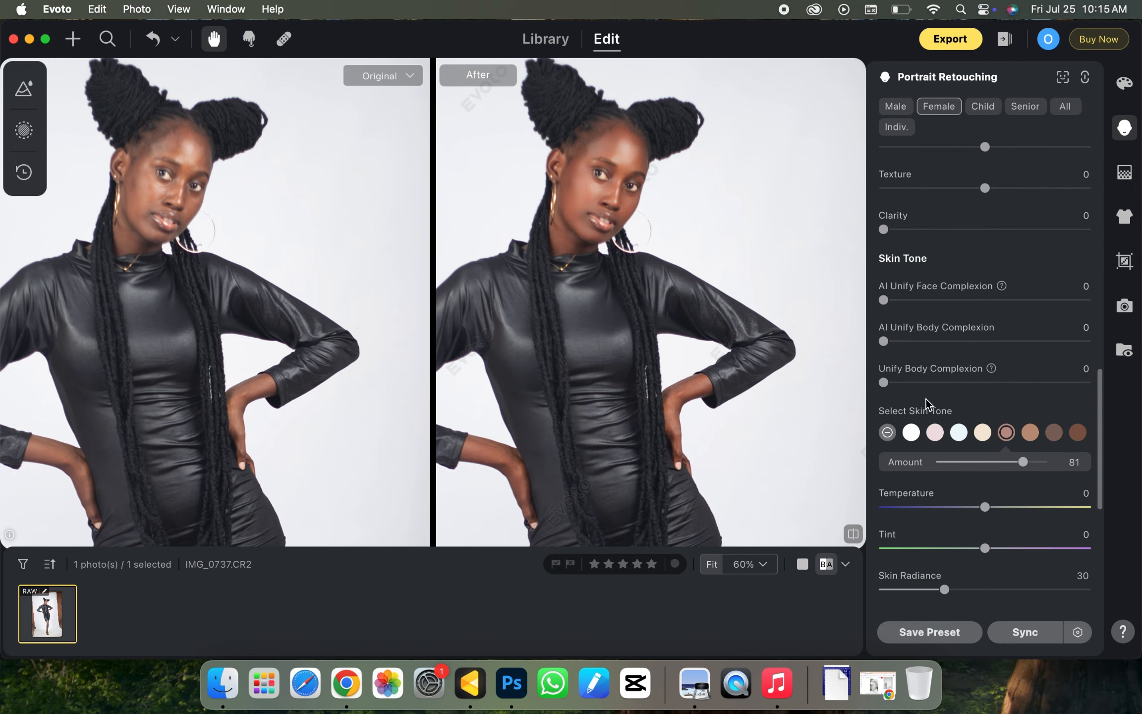
drag(884, 383, 1058, 382)
drag(885, 341, 999, 342)
drag(884, 300, 1046, 300)
- Enable body Frequency Separation at 100, with High Frequency -37 and Low Frequency 87
drag(1100, 426, 1092, 288)
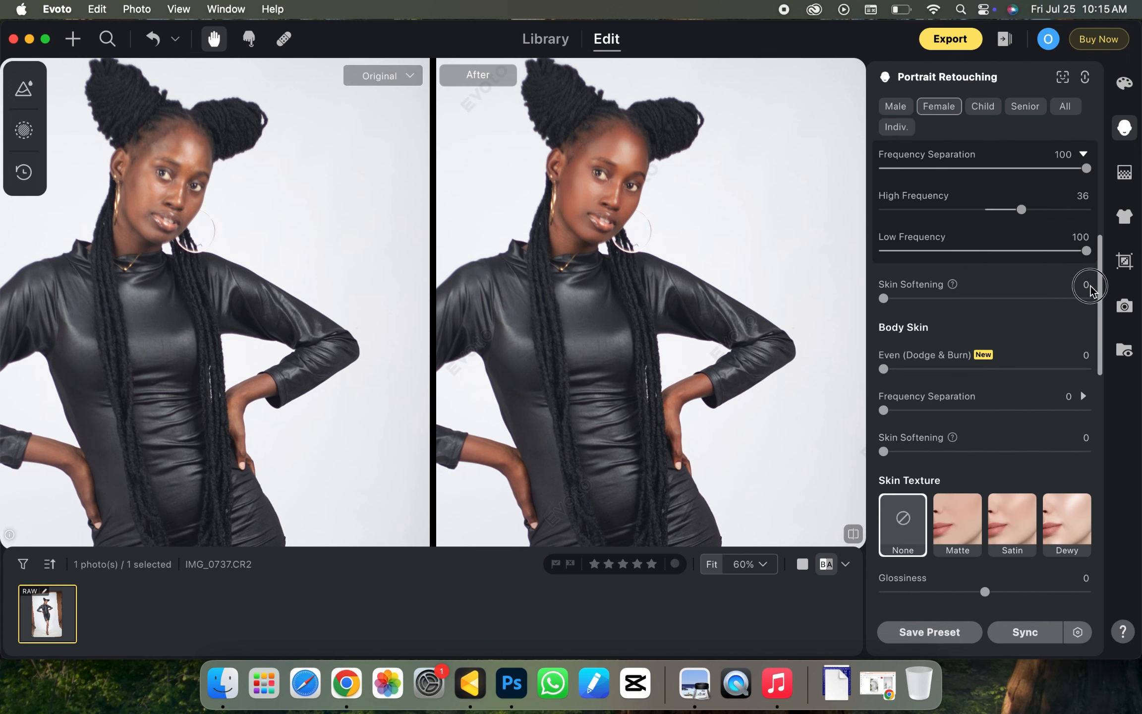
drag(1042, 412, 1088, 411)
drag(987, 452, 1075, 453)
drag(998, 498, 1061, 494)
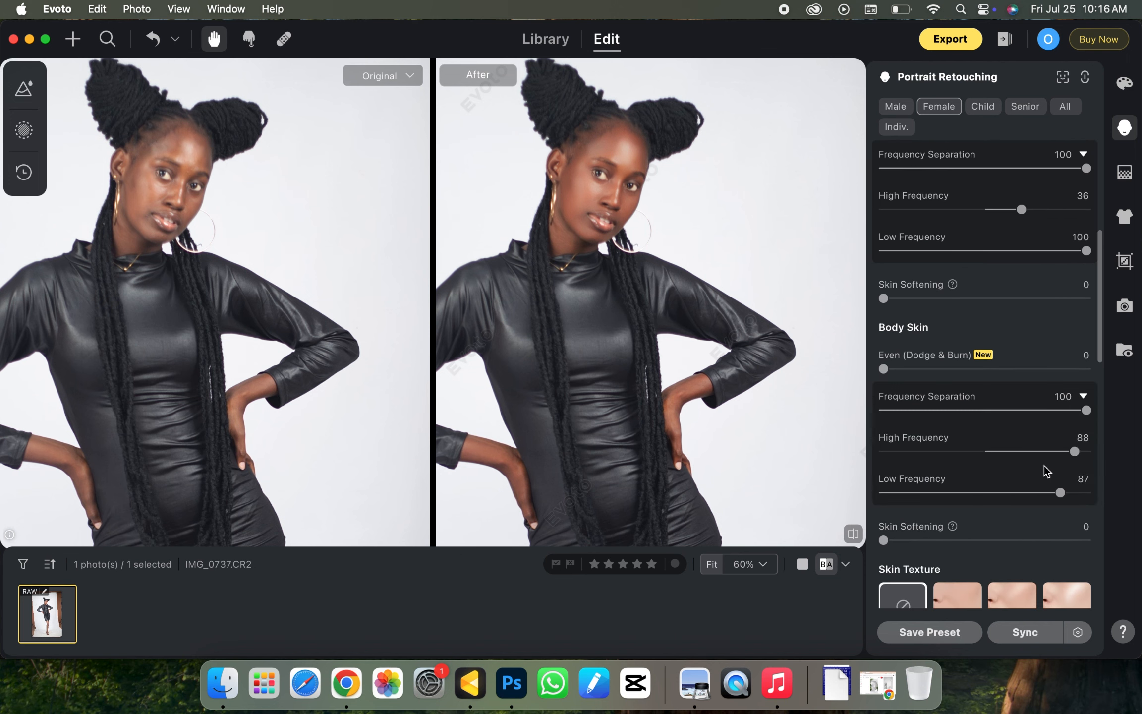
drag(1075, 452, 948, 452)
key(super+minus)
key(super+minus)
key(super+minus)
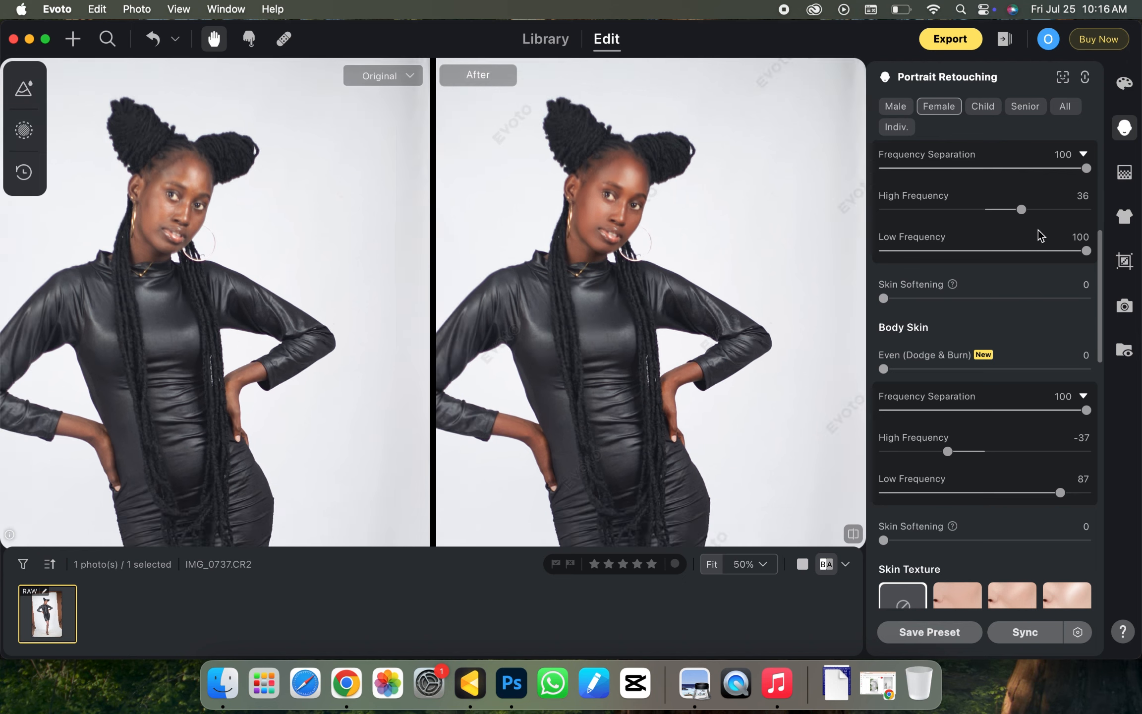
drag(596, 462, 575, 154)
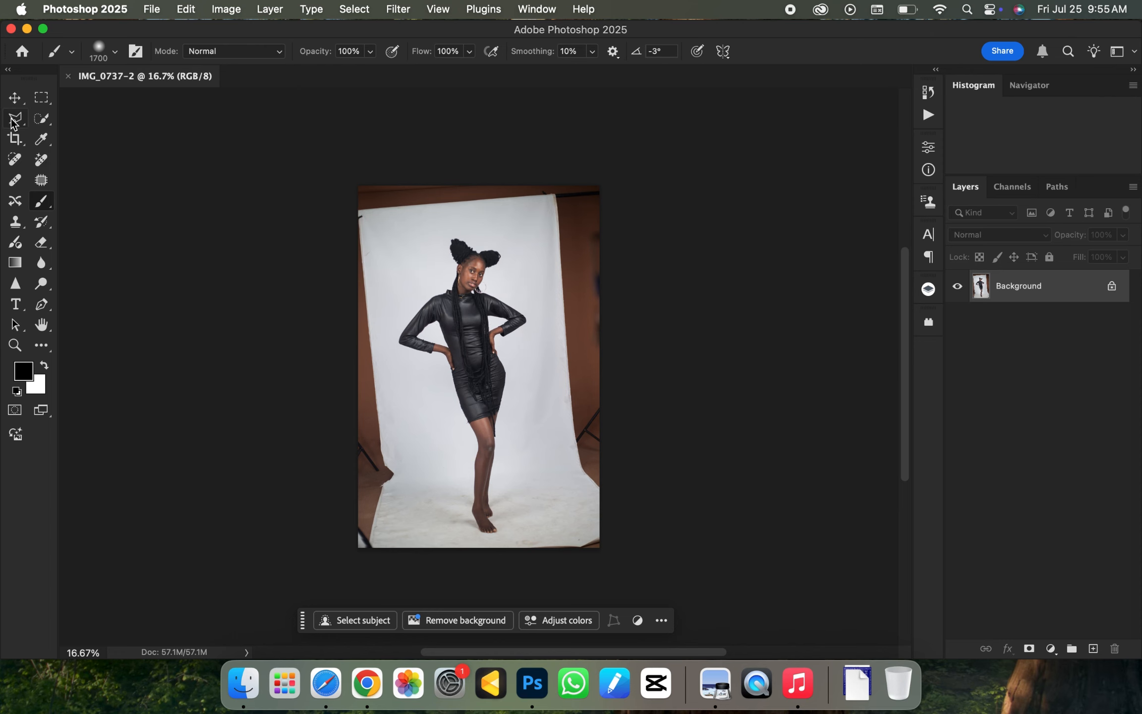
- Crop the photo to a 4:5 (8:10) ratio, extending the frame beyond the image edges on all sides
click(15, 140)
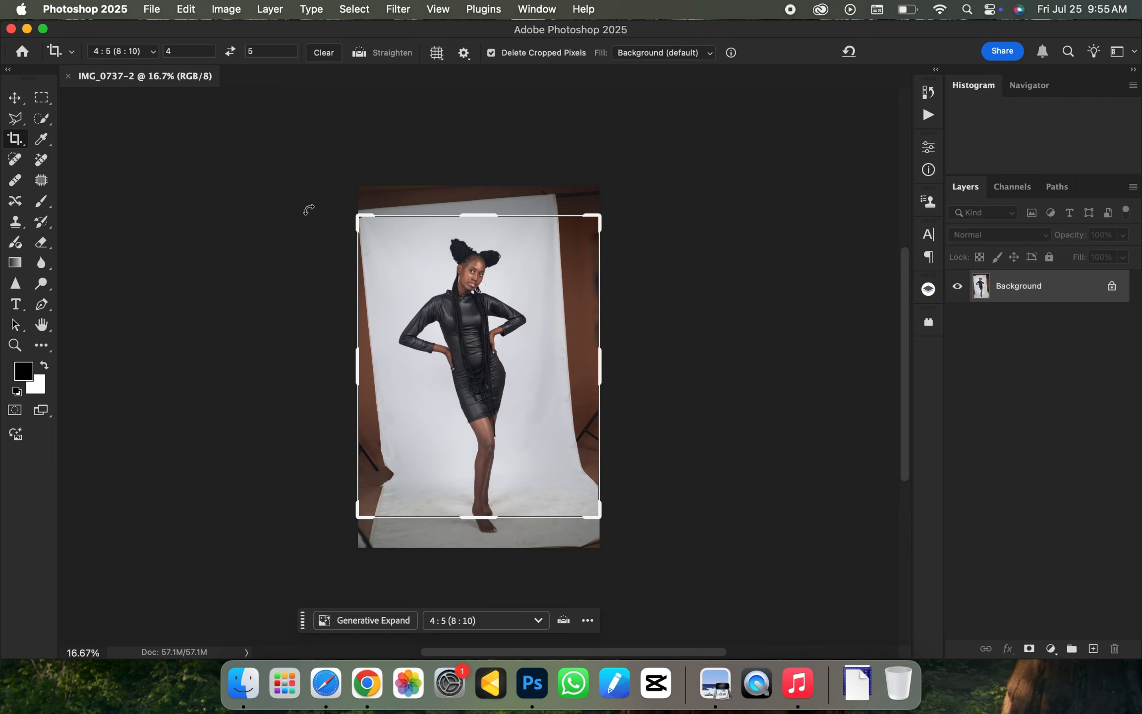
click(153, 55)
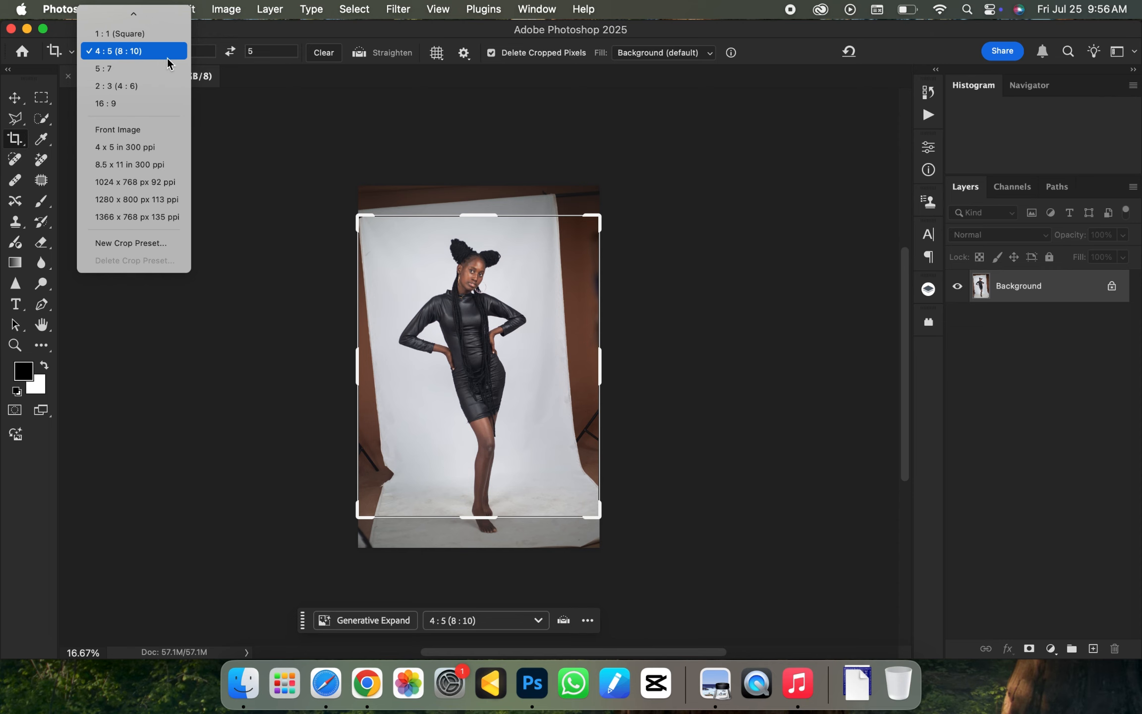
click(128, 52)
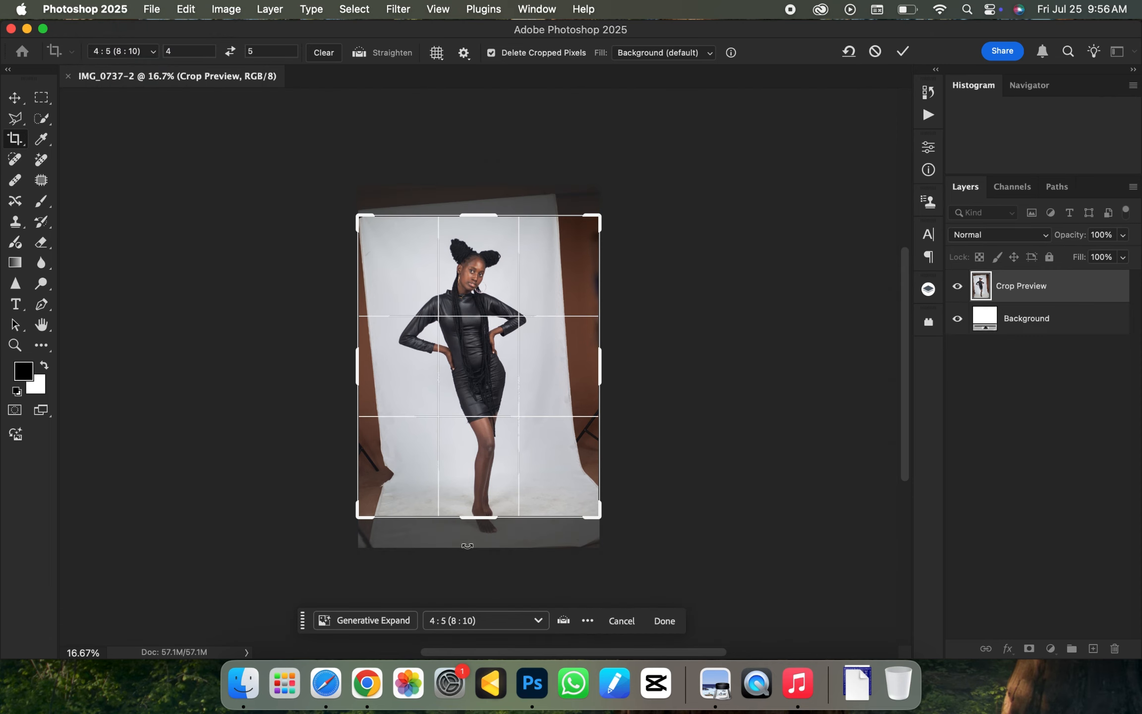
drag(480, 524, 476, 551)
drag(460, 186, 470, 158)
mouse_move(252, 177)
mouse_down()
mouse_move(263, 155)
mouse_move(263, 166)
mouse_up()
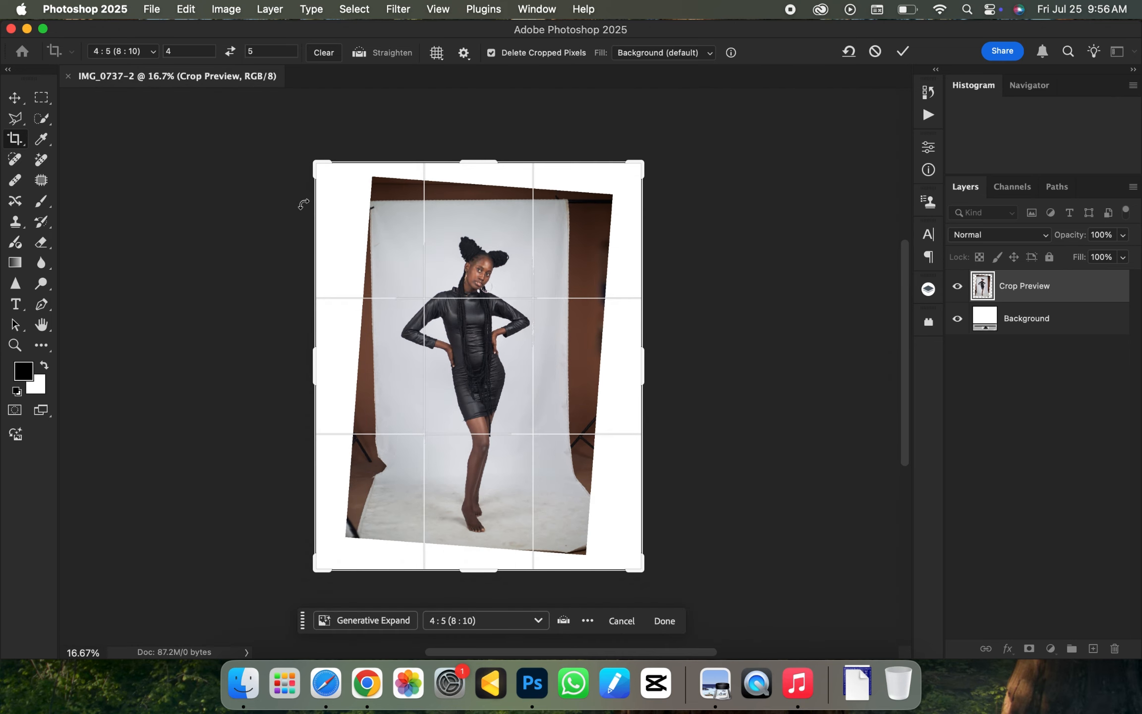
key(Return)
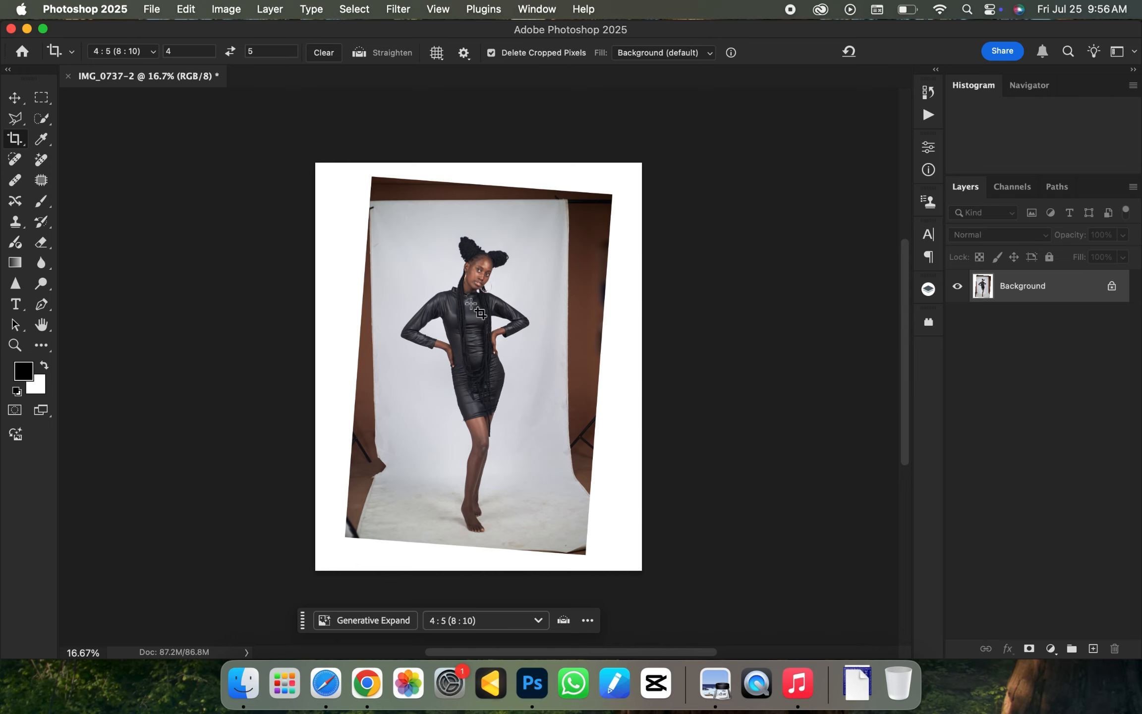
- Duplicate the background layer and run Select Subject on the copy with the Quick Selection tool
key(super+j)
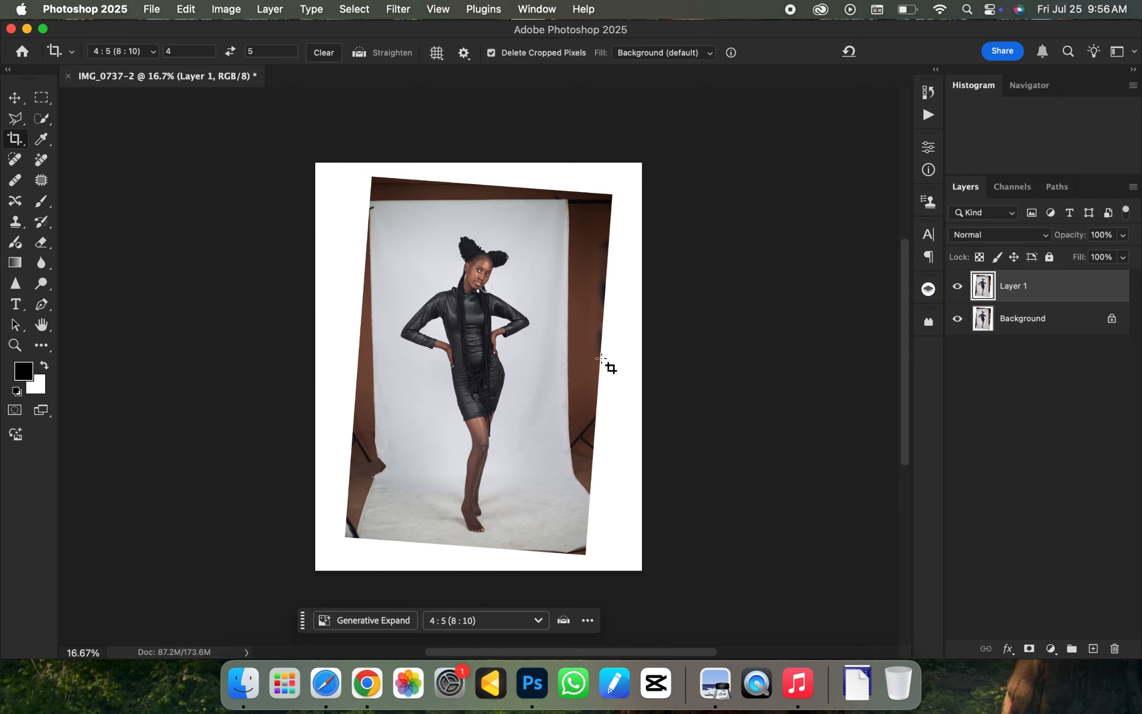
click(42, 123)
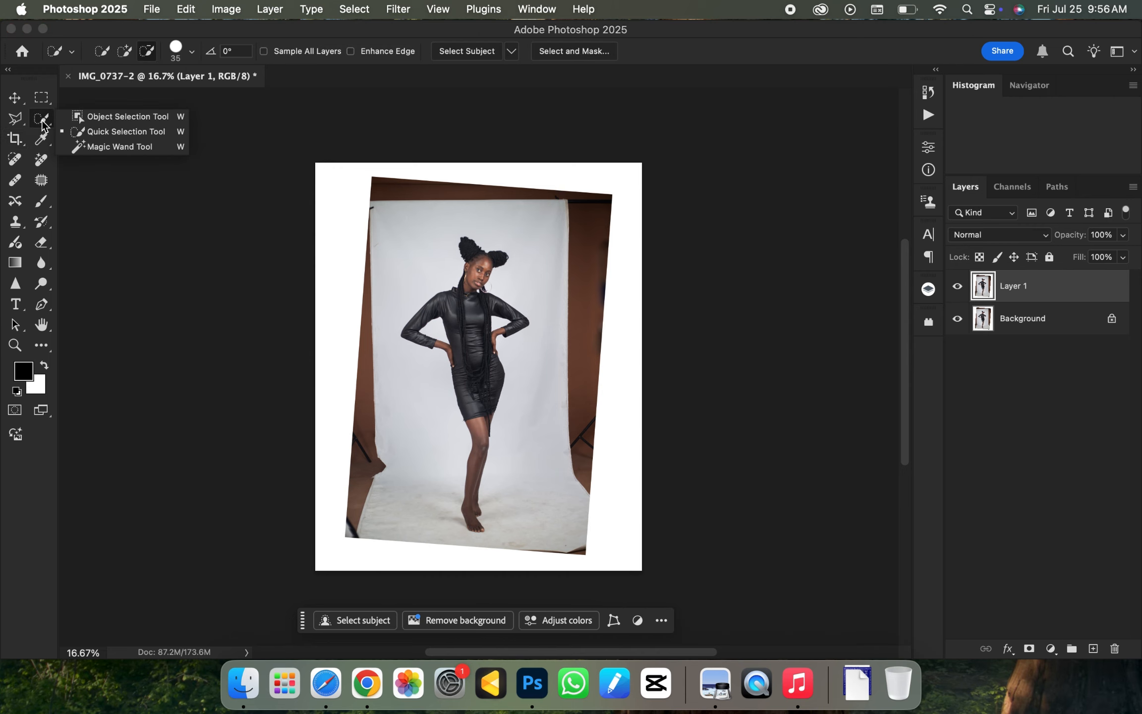
click(42, 127)
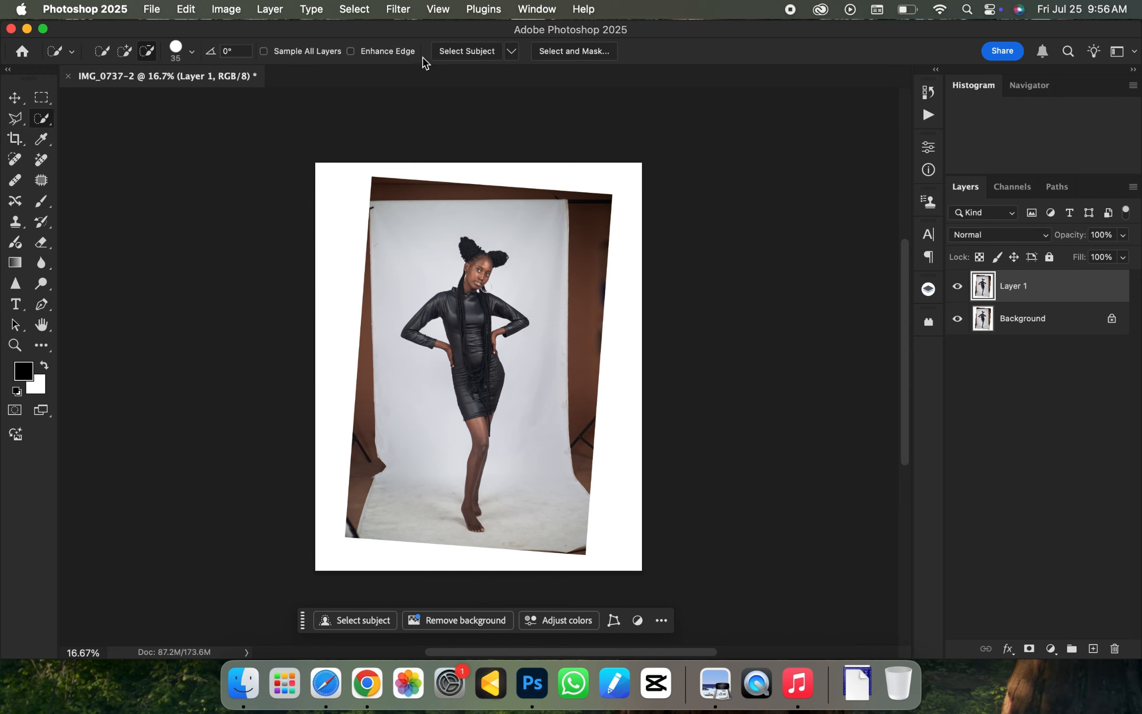
click(449, 56)
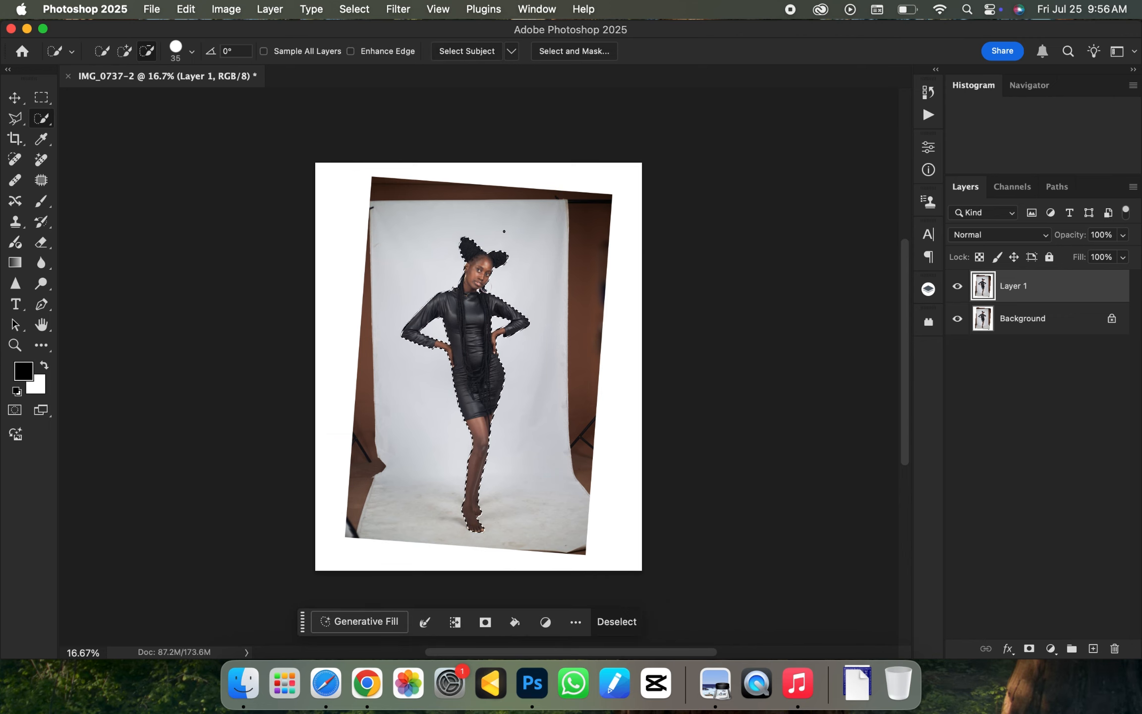
- Zoom in to inspect the subject selection's edges around the hair, earring and arms
key(super+equal)
key(super+equal)
key(super+equal)
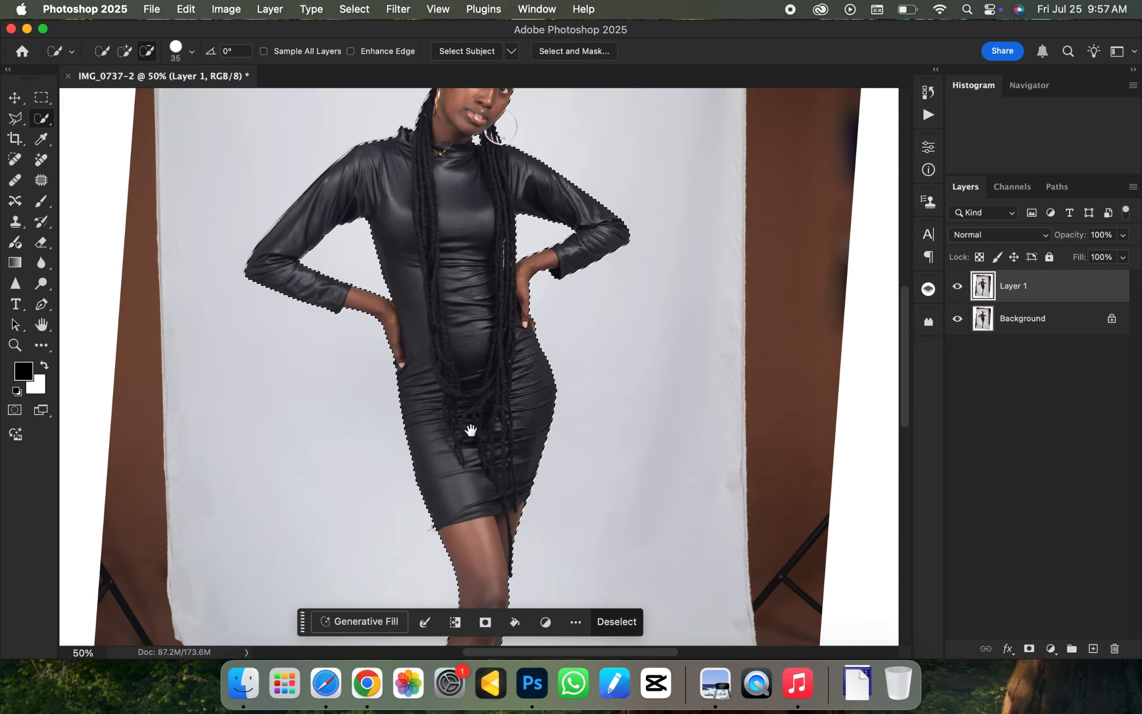
drag(471, 431, 481, 201)
mouse_move(505, 298)
mouse_down()
mouse_move(507, 226)
mouse_move(502, 411)
mouse_up()
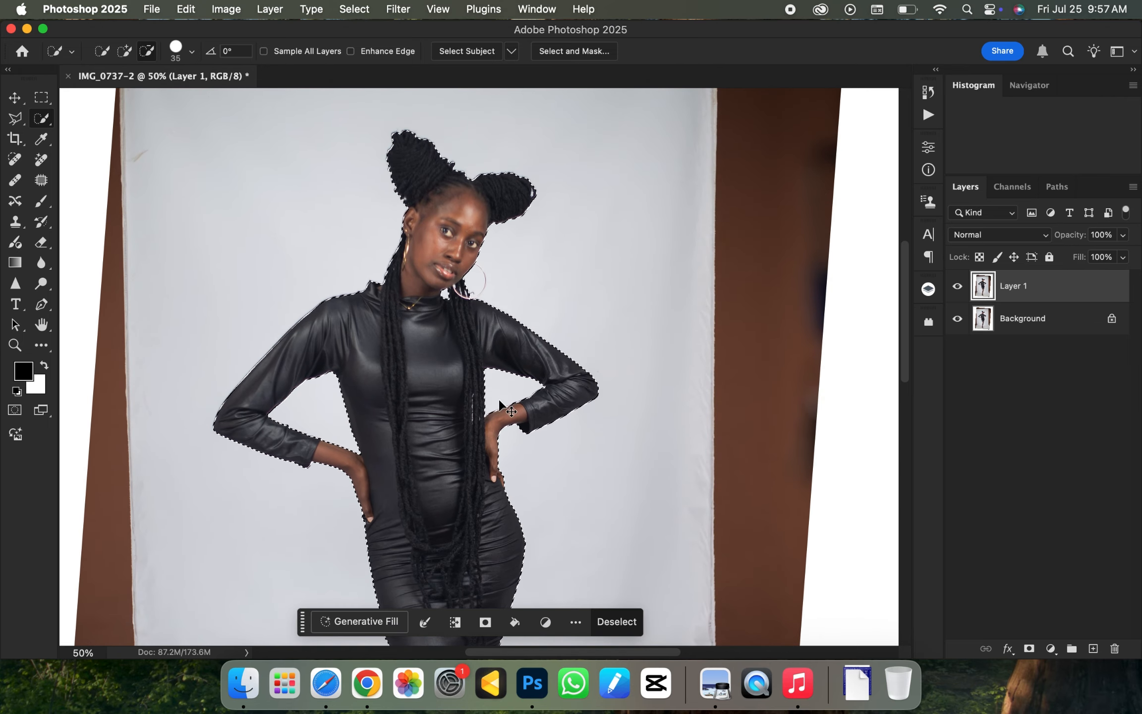
key(super+equal)
key(super+equal)
key(super+equal)
scroll(493, 298, up, 5)
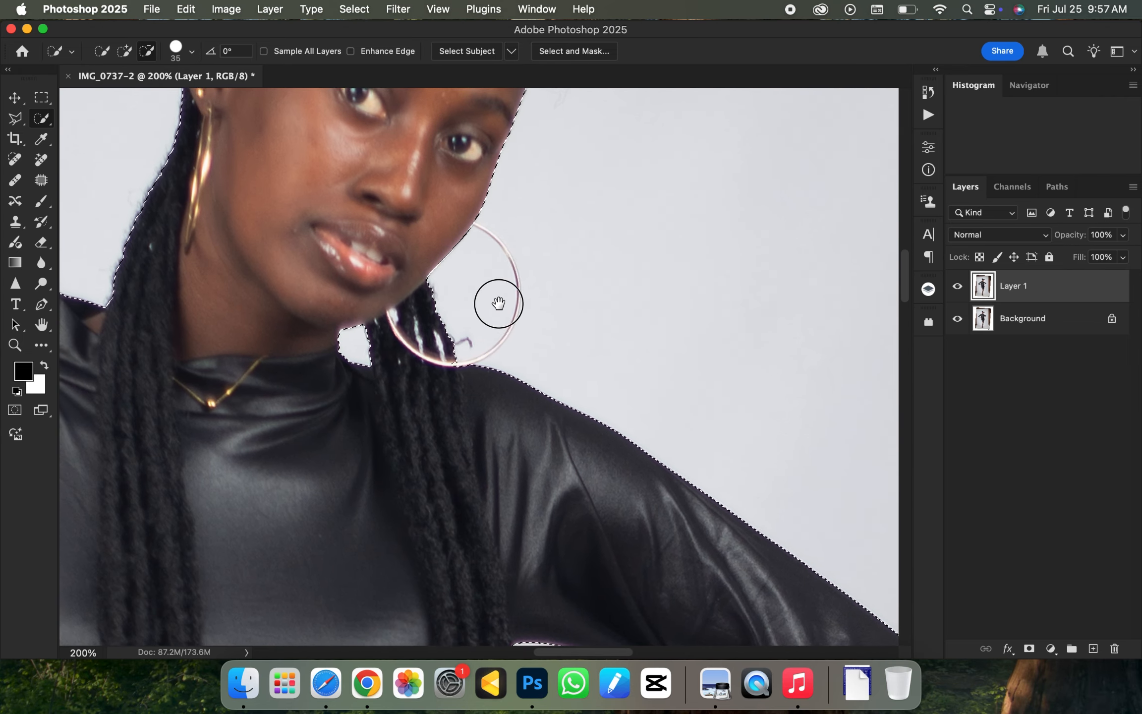
key(super+minus)
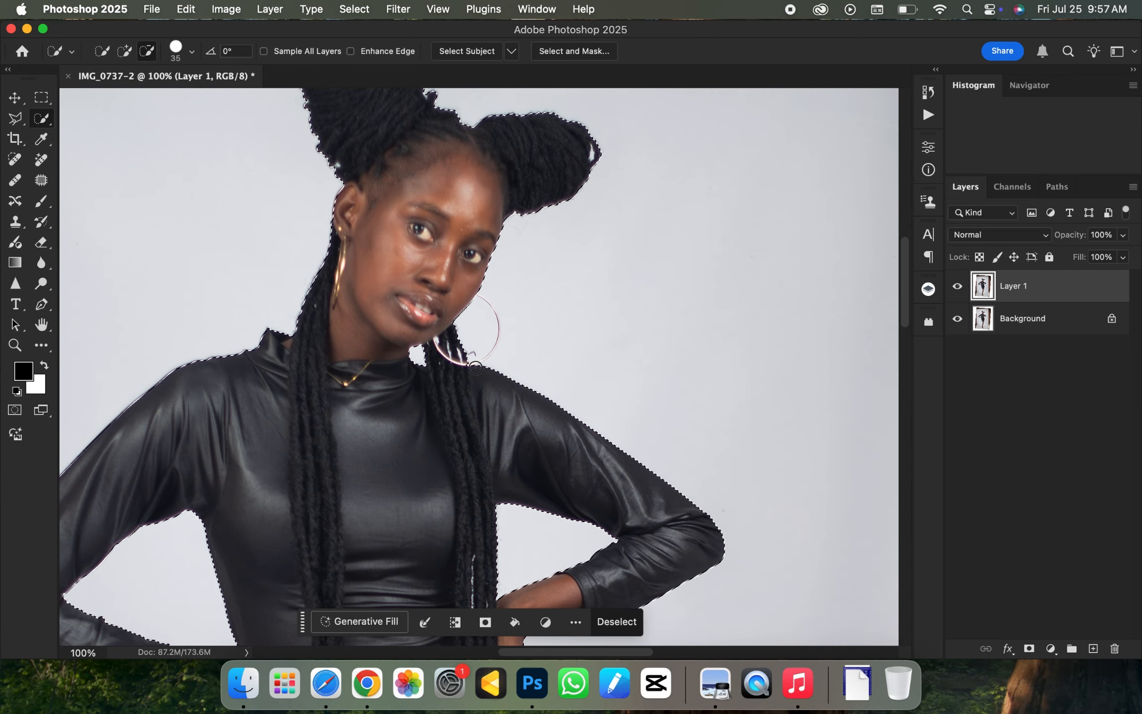
drag(477, 398, 474, 307)
- Add the hoop earring to the subject selection by tracing around it with the Polygonal Lasso tool
click(17, 120)
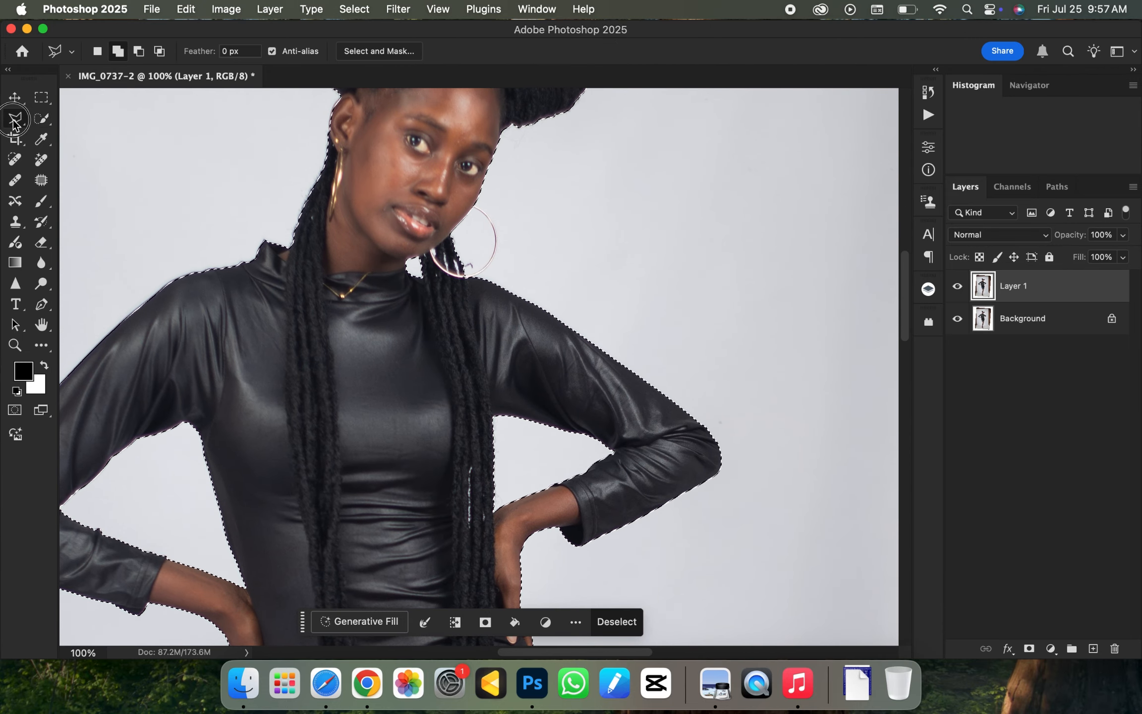
click(94, 147)
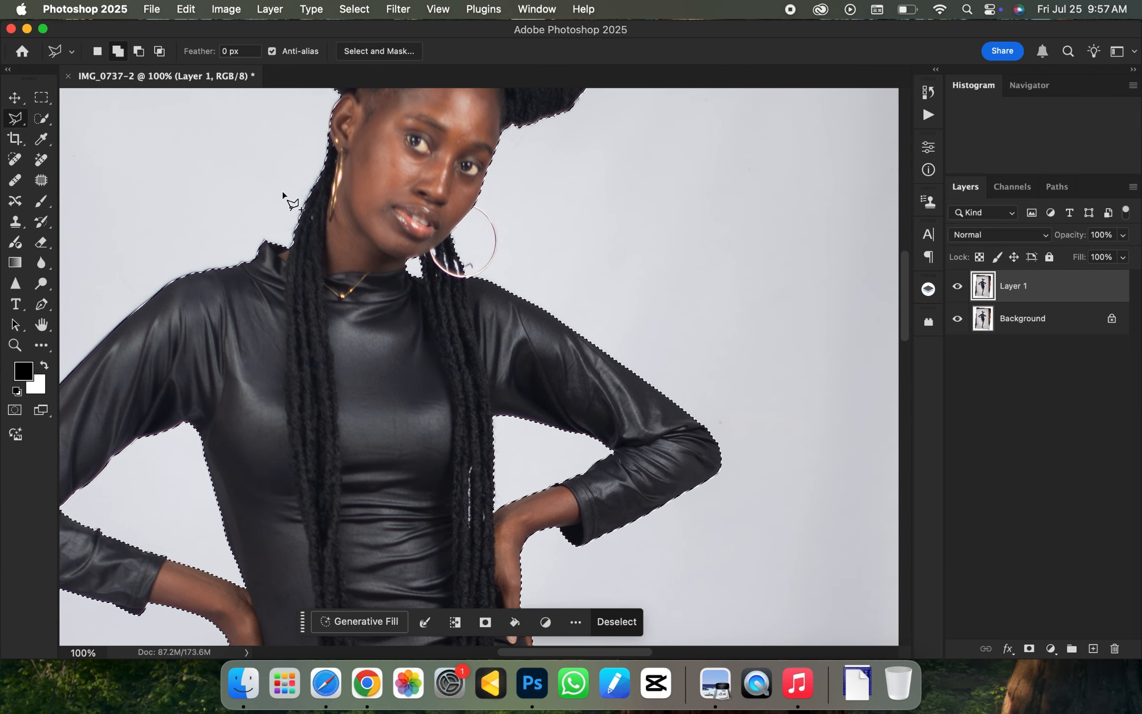
key(super+plus)
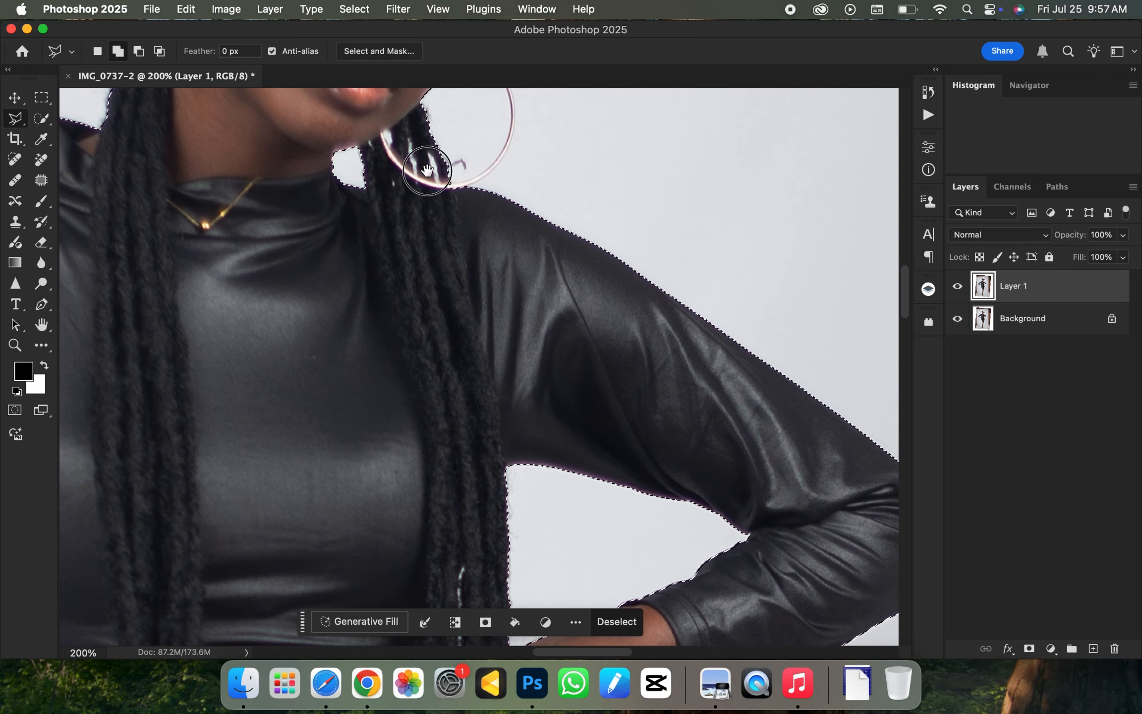
drag(429, 168, 328, 244)
click(363, 259)
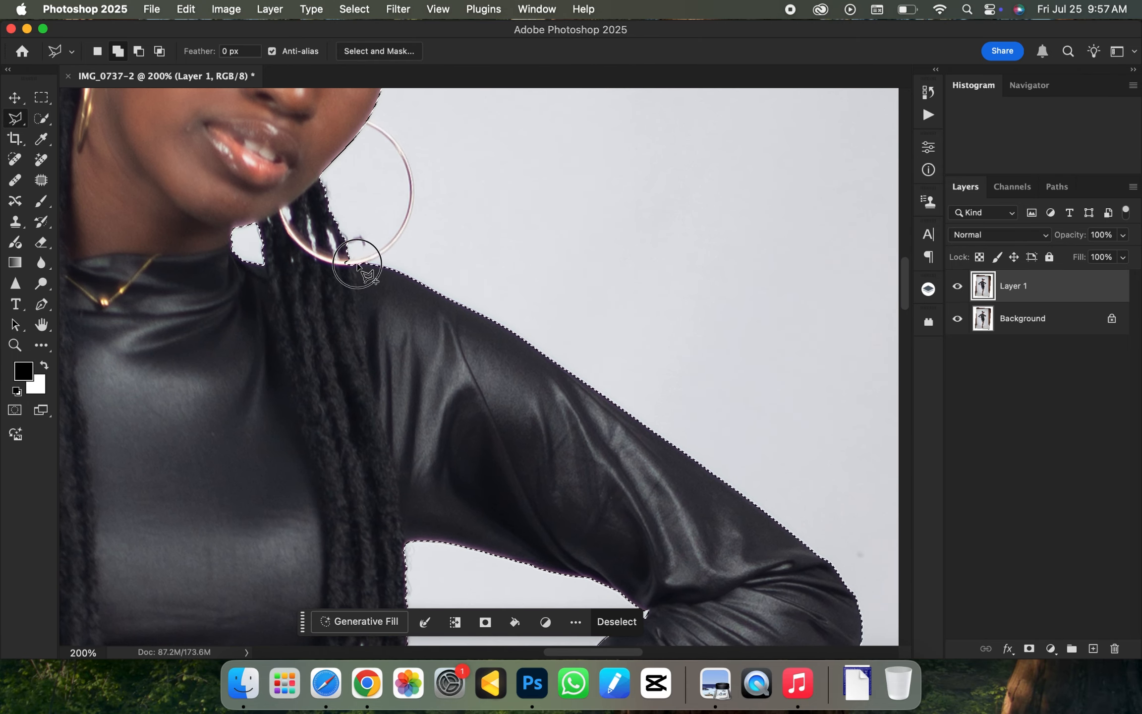
click(387, 253)
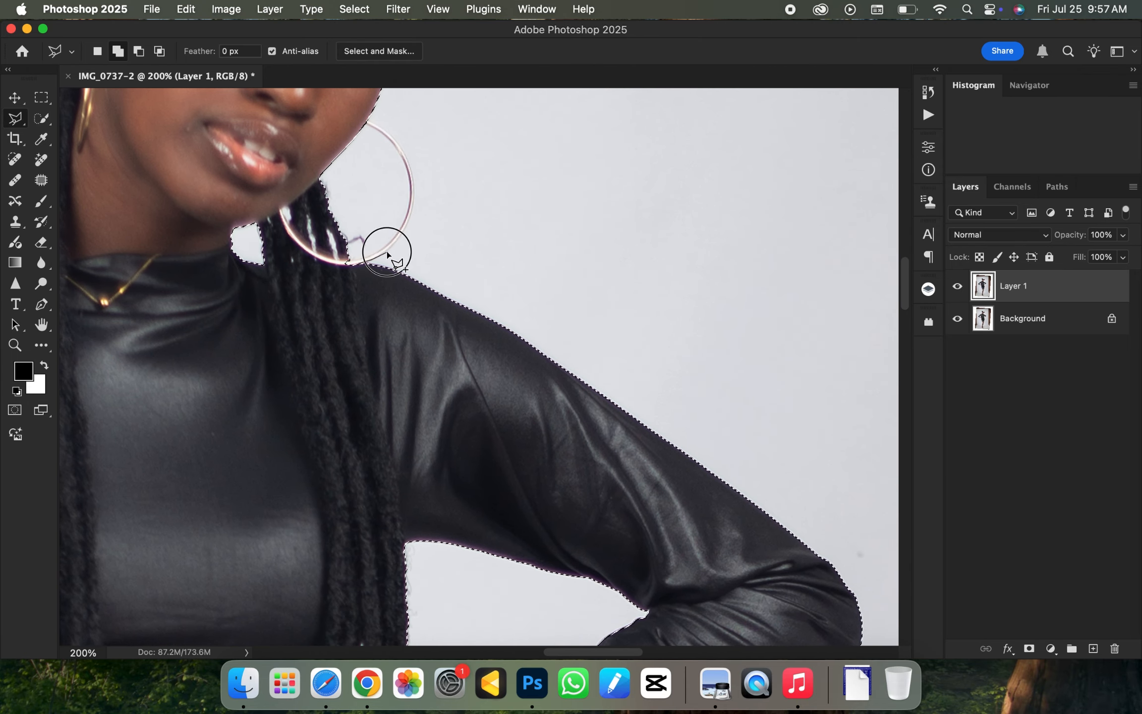
click(414, 209)
click(415, 179)
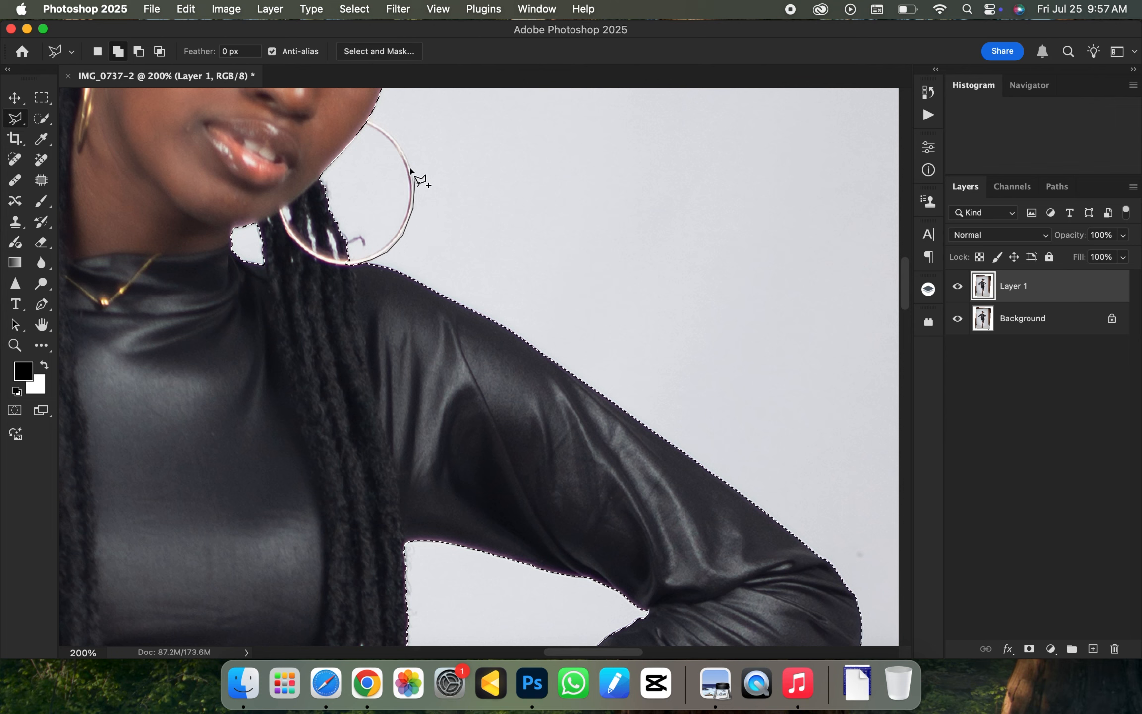
click(403, 146)
click(391, 132)
click(377, 123)
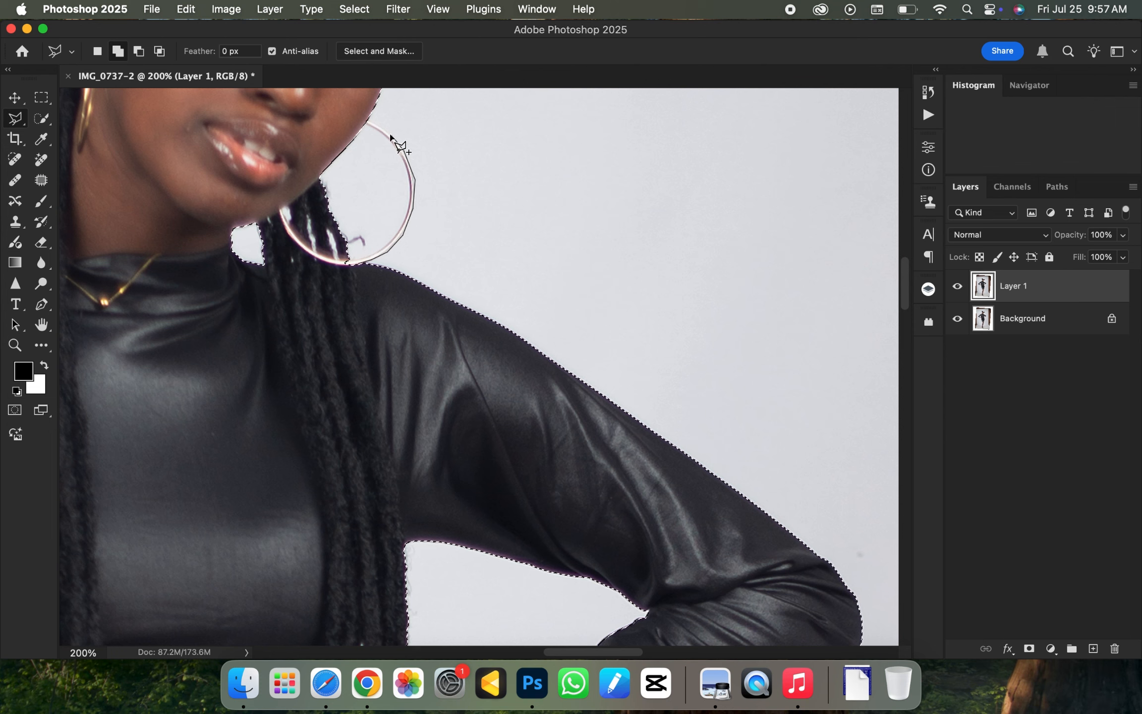
click(372, 123)
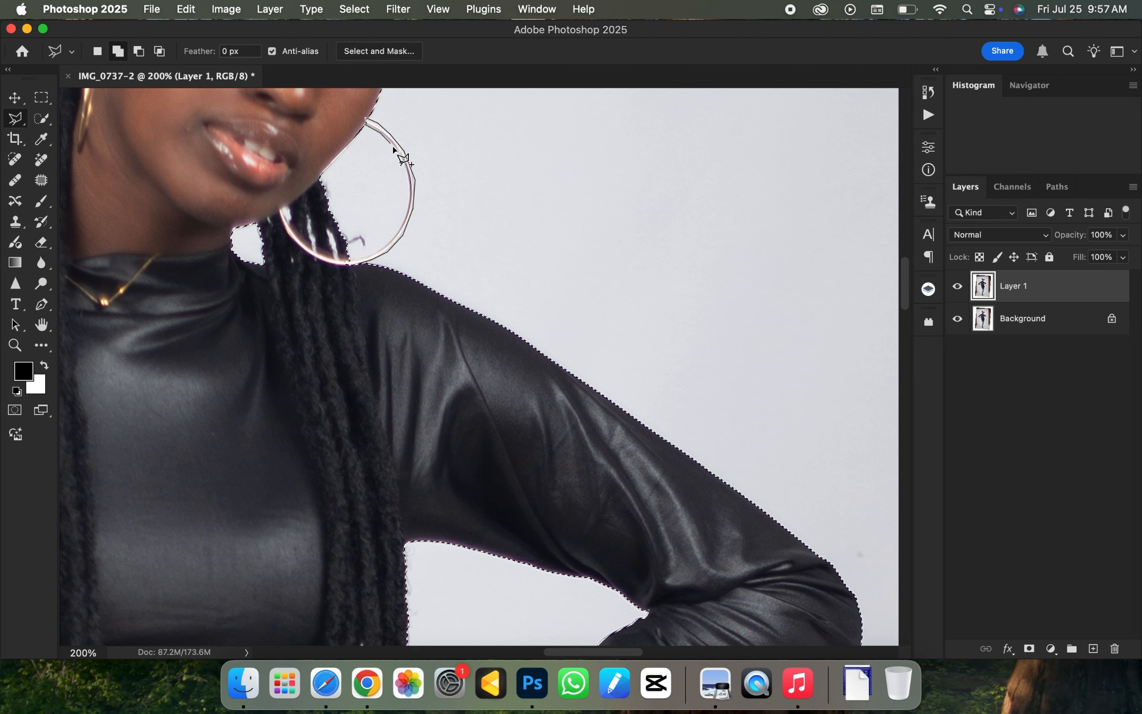
click(406, 170)
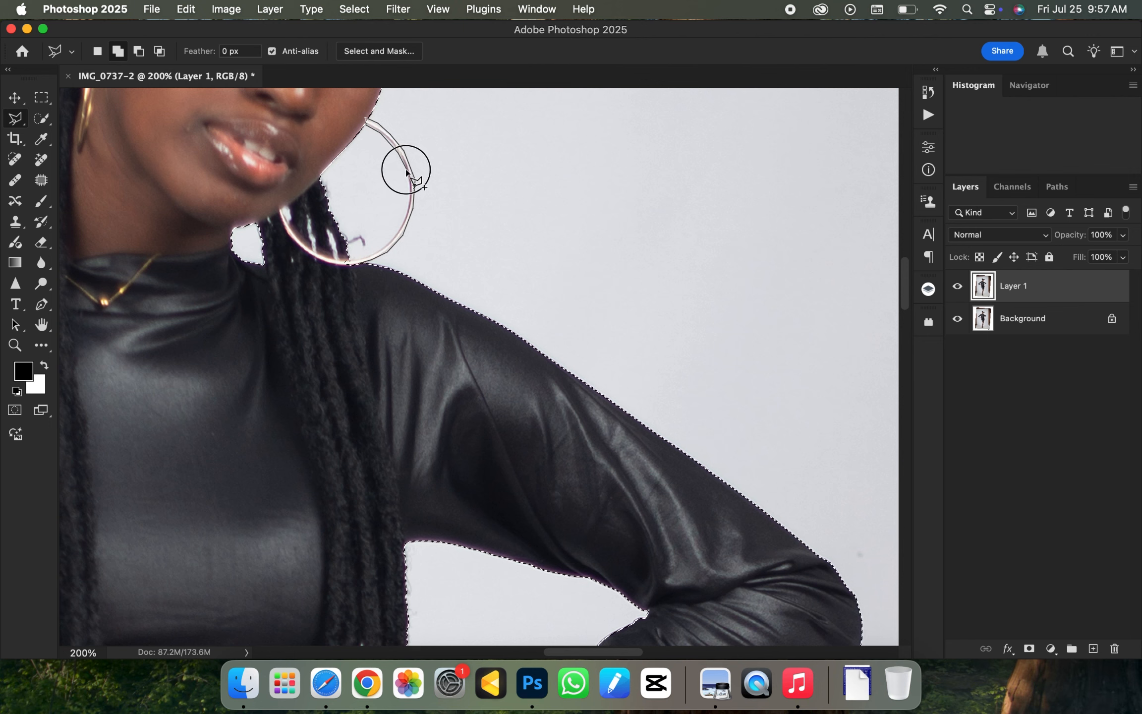
click(409, 208)
click(387, 252)
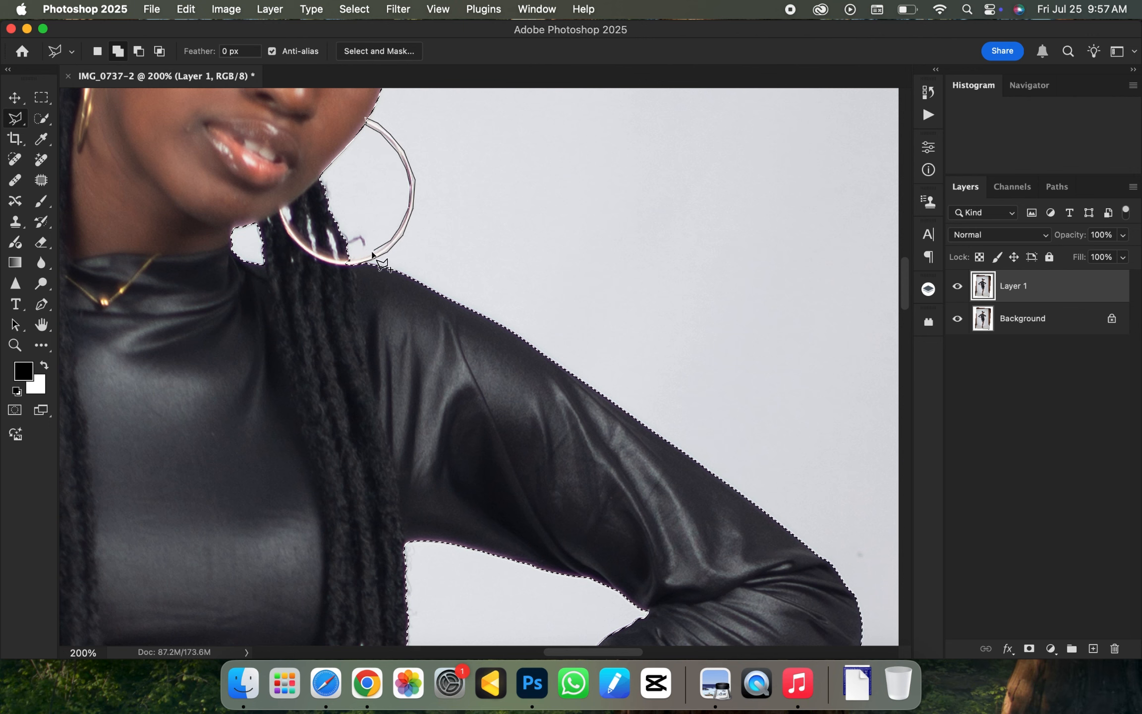
click(367, 260)
click(341, 260)
click(337, 283)
double_click(345, 287)
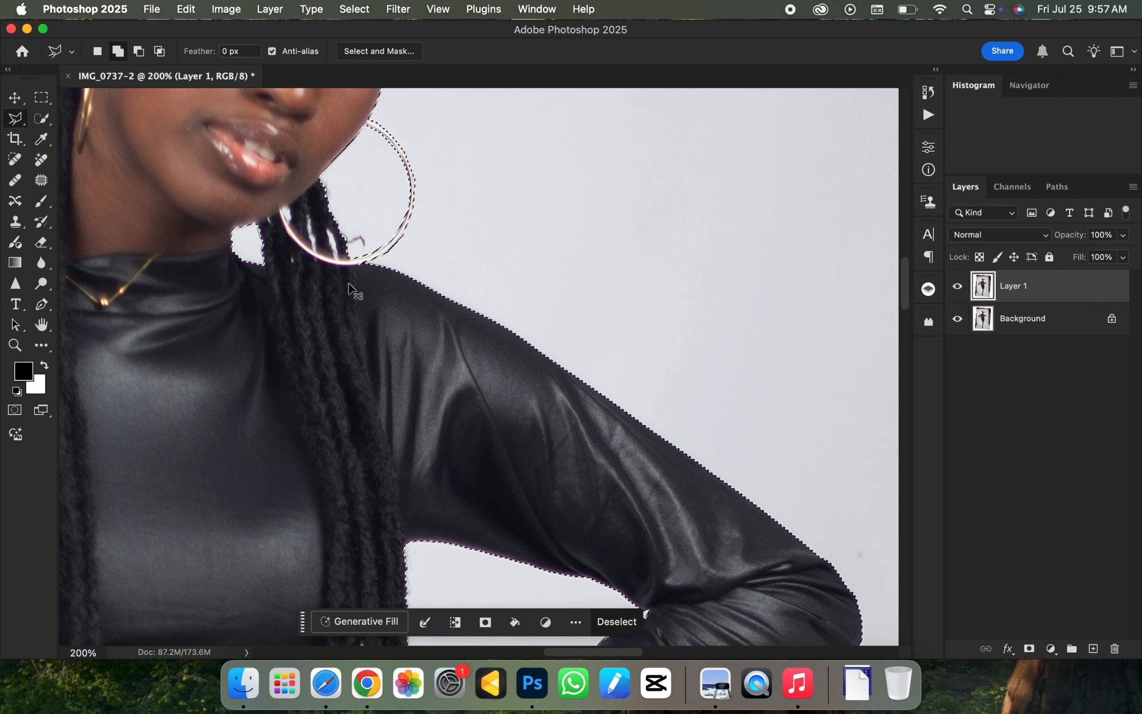
- Feather the selection with a 2.0 pixel radius
key(super+0)
key(super+minus)
key(super+equal)
key(super+minus)
key(super+minus)
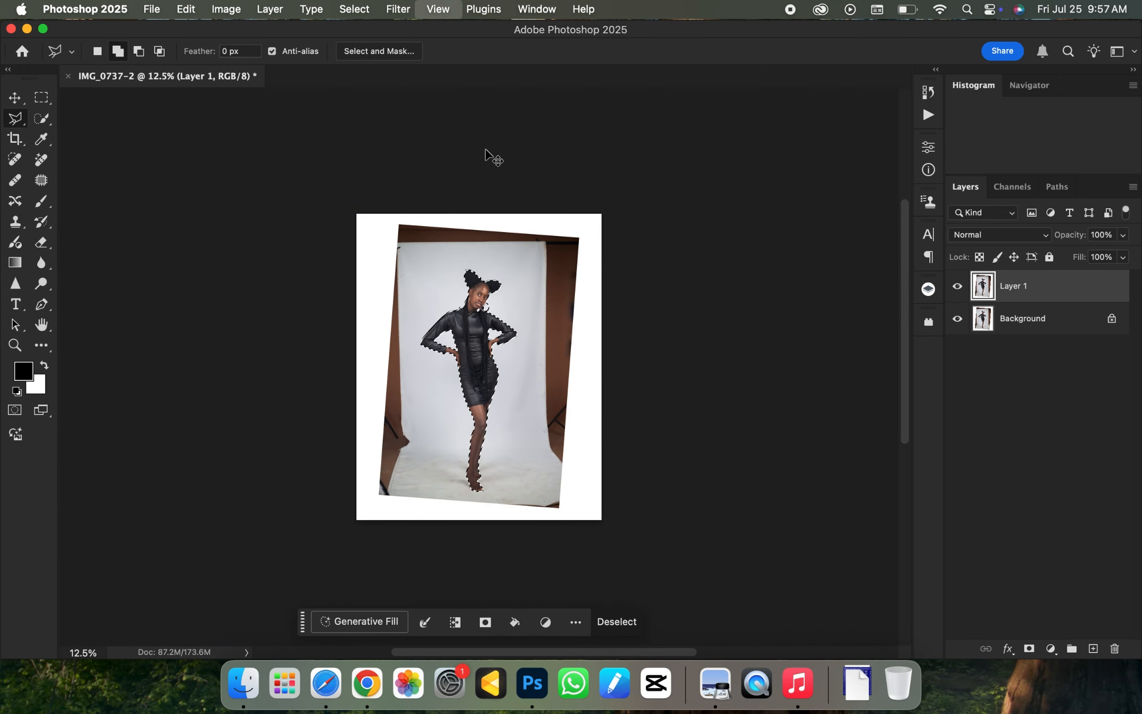
key(super+equal)
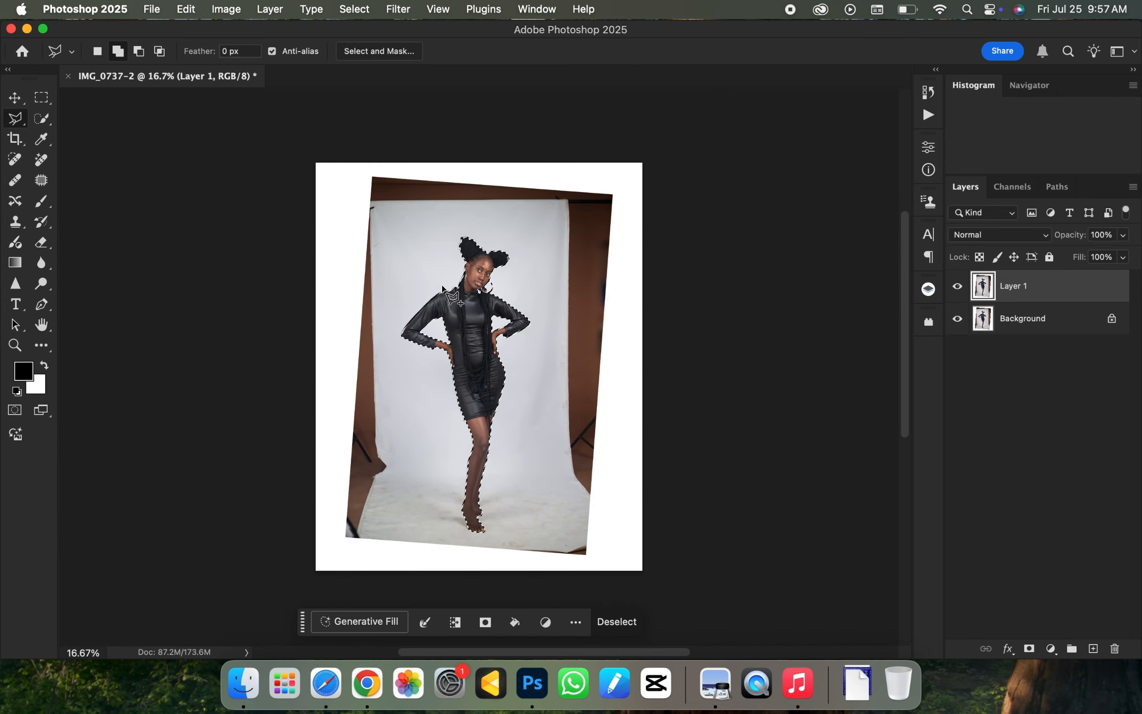
right_click(445, 261)
click(474, 274)
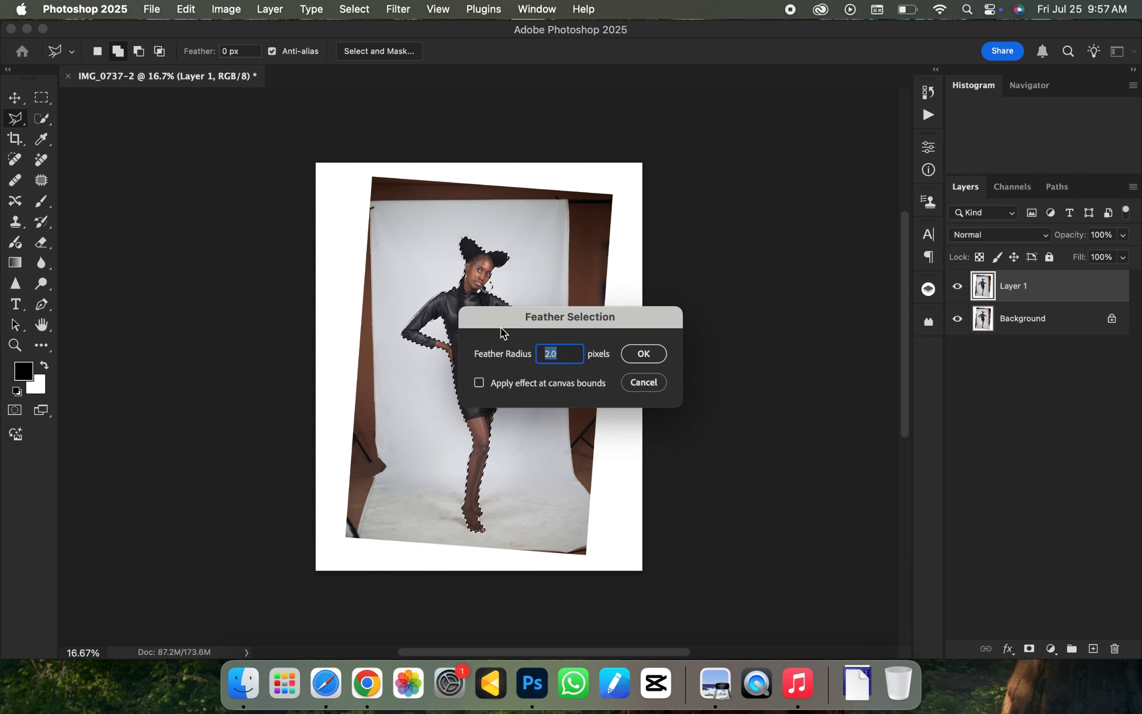
click(644, 354)
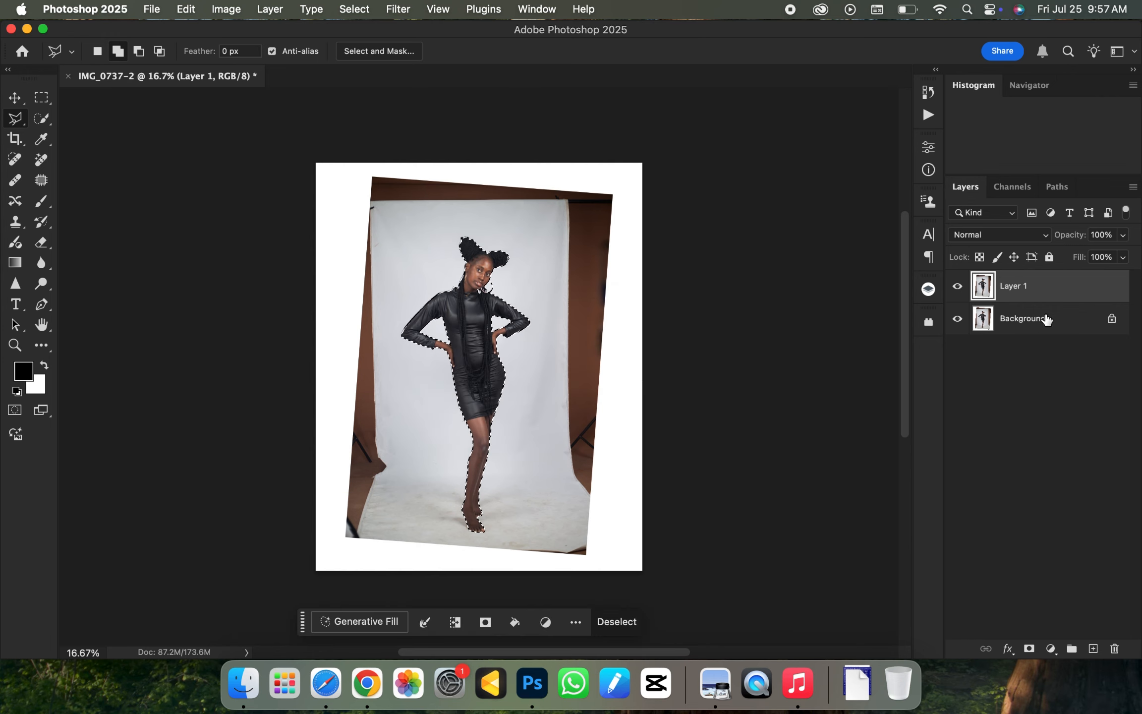
- Add a layer mask to Layer 1 from the selection, toggling the Background layer's visibility to check the cutout
click(1029, 648)
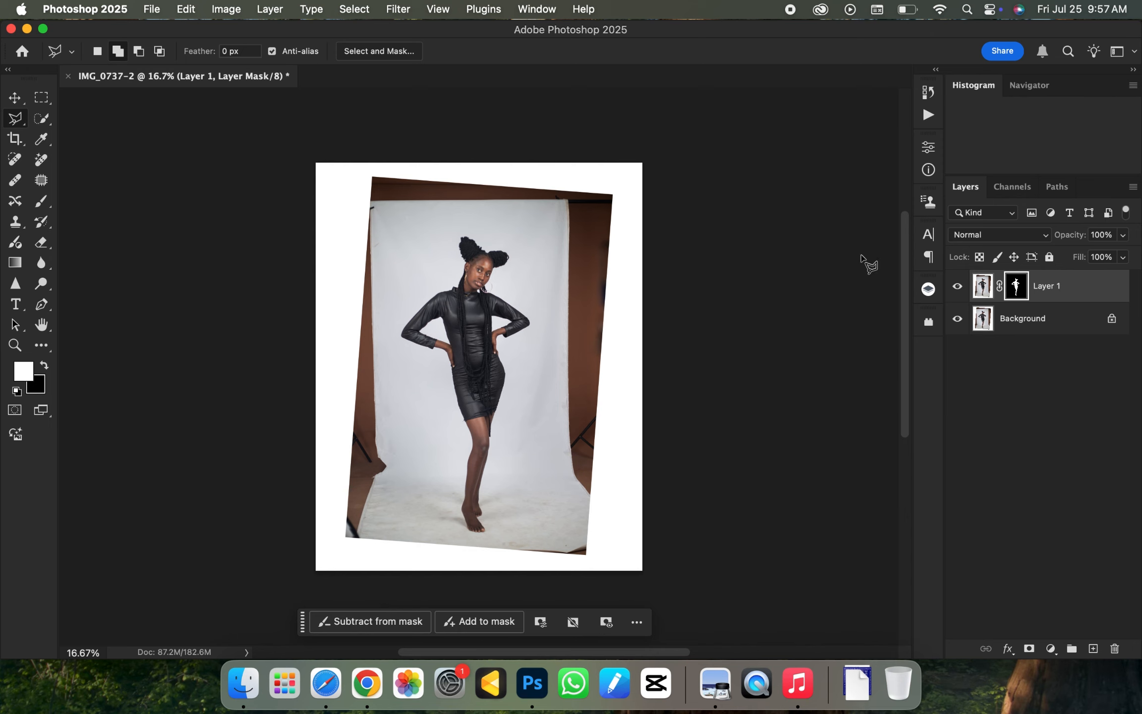
click(957, 320)
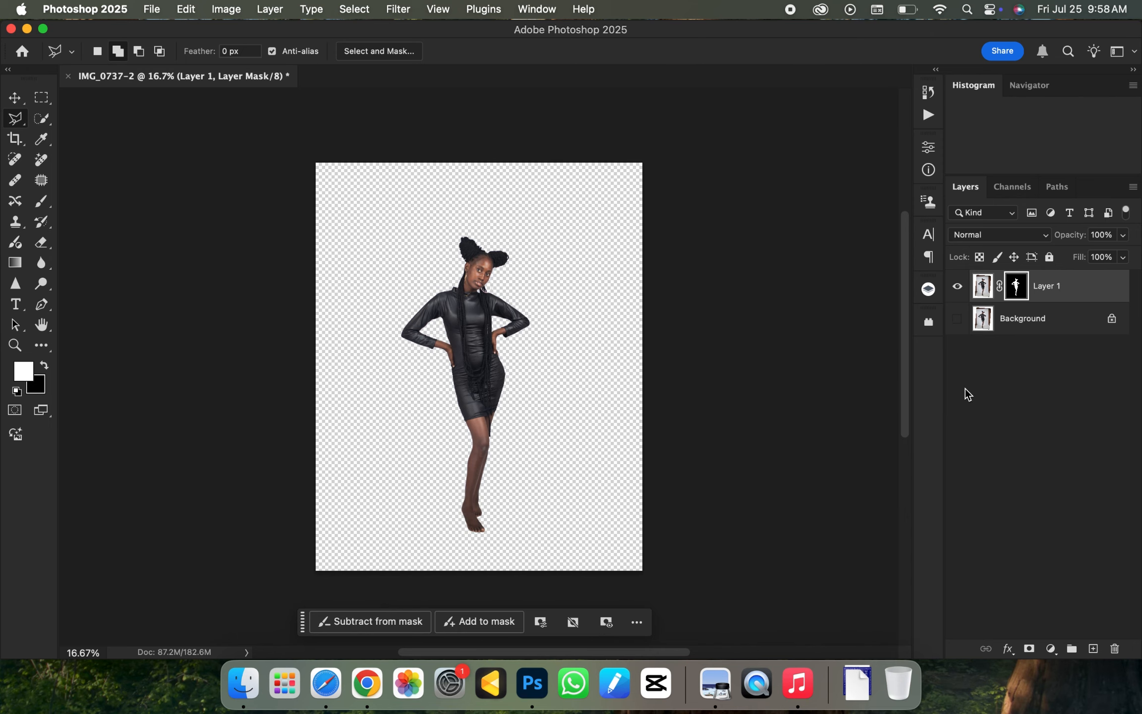
click(958, 319)
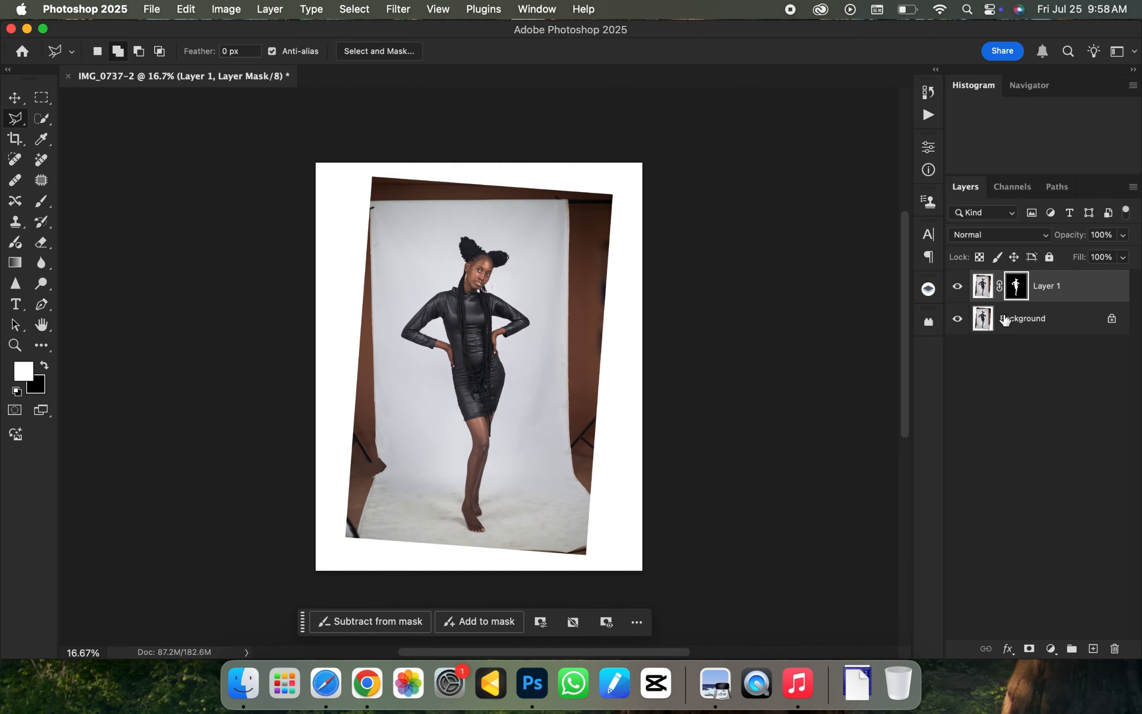
- Duplicate the Background layer and load Layer 1's mask as a selection on the copy
click(1064, 328)
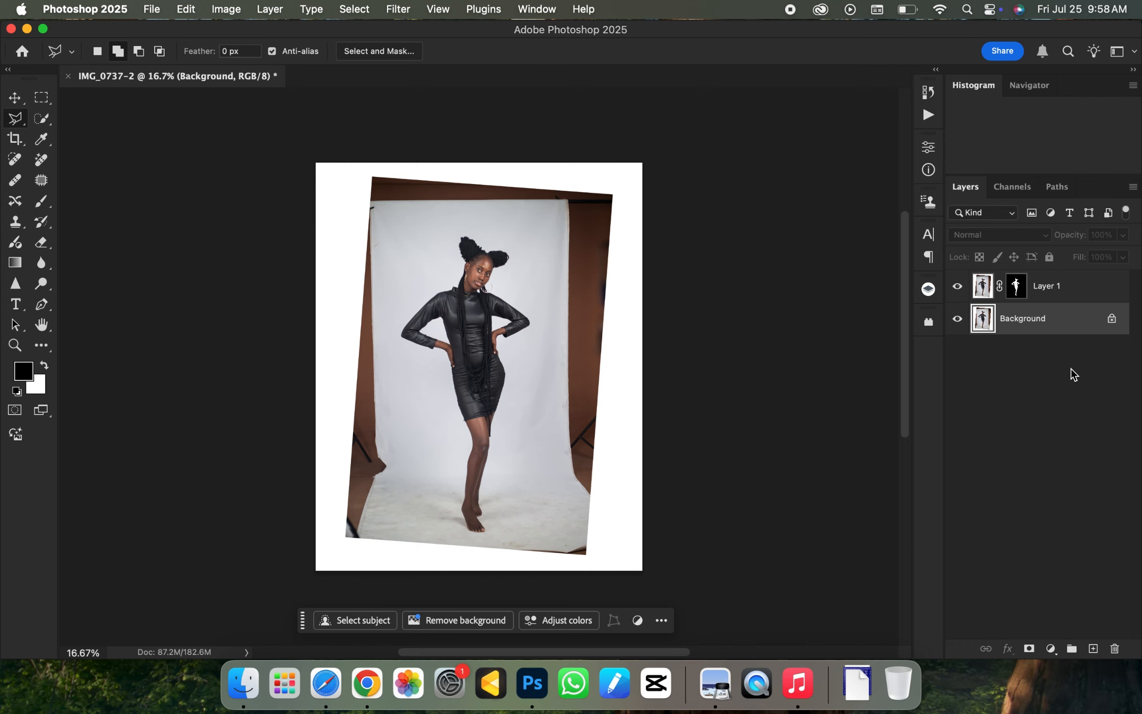
key(super+j)
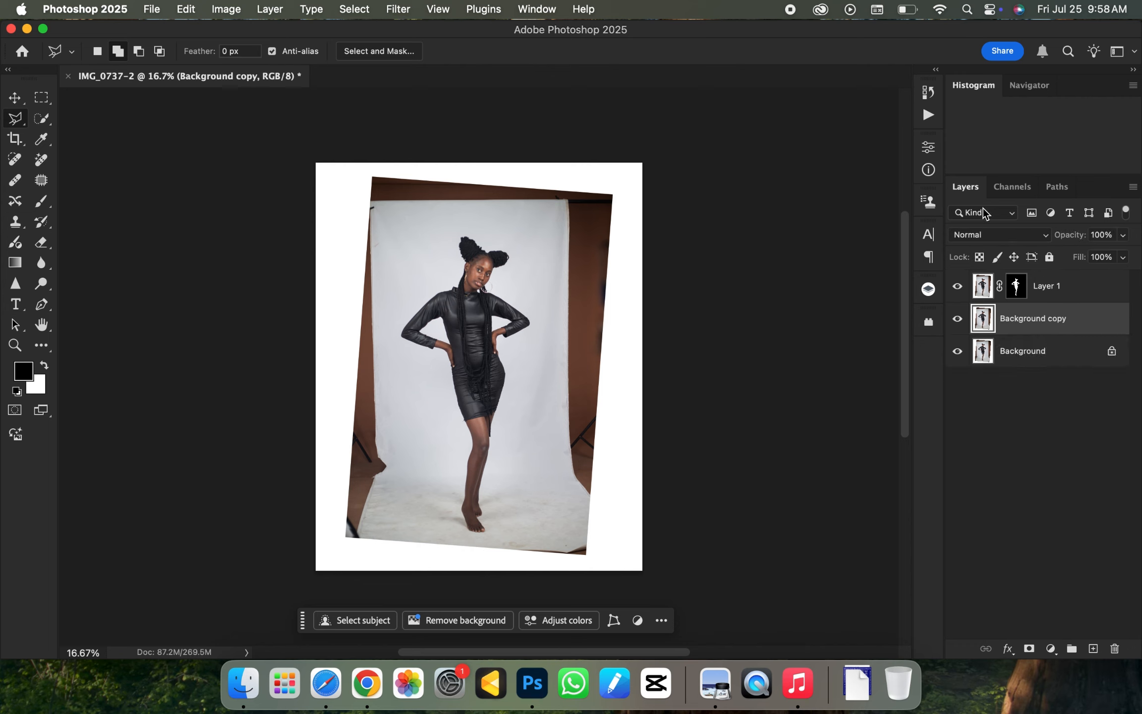
key(super+minus)
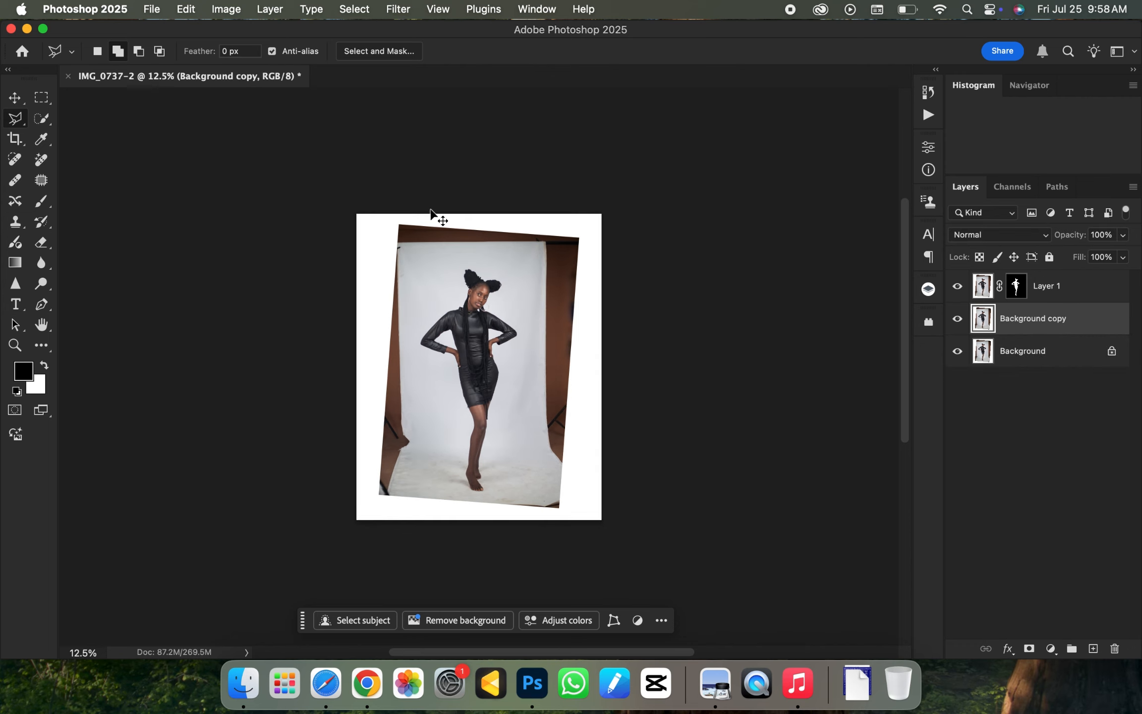
key(super+equal)
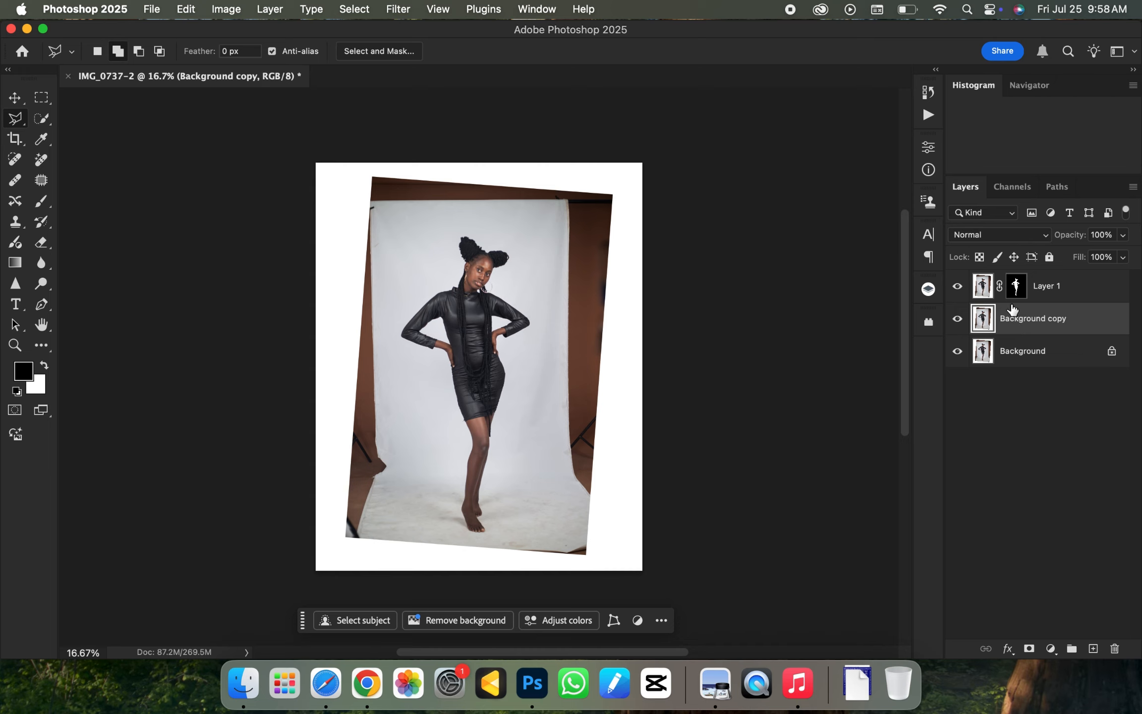
super+click(1016, 289)
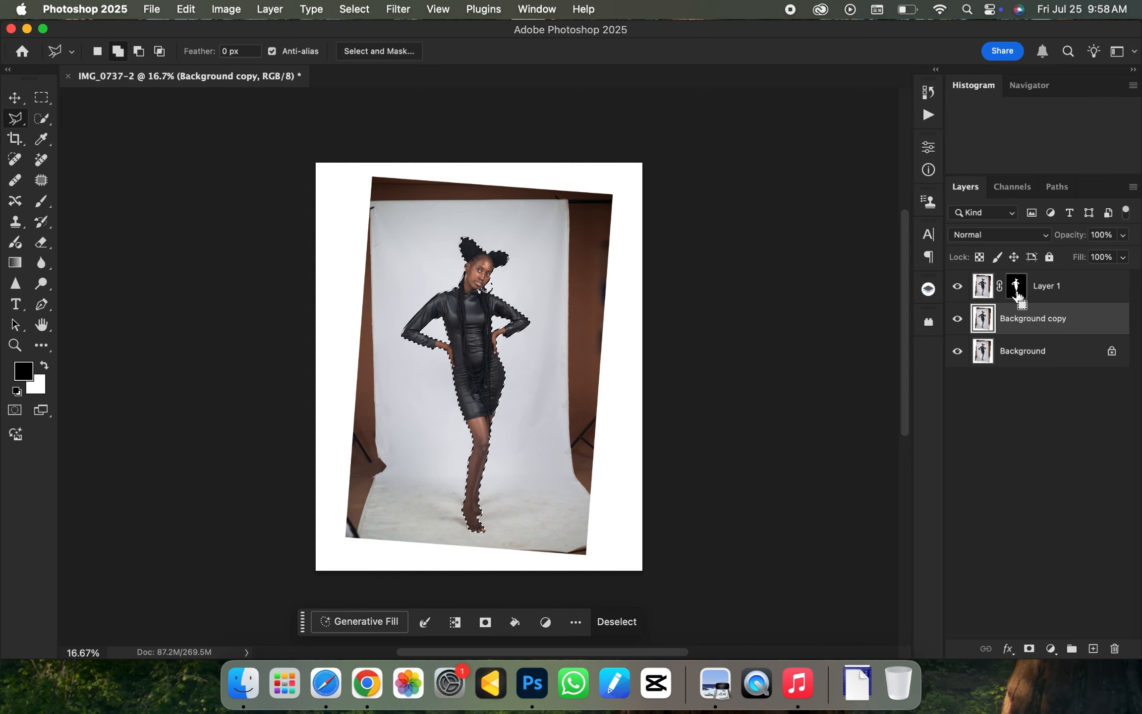
- Expand the selection by 8 pixels and undo the expansion
click(271, 12)
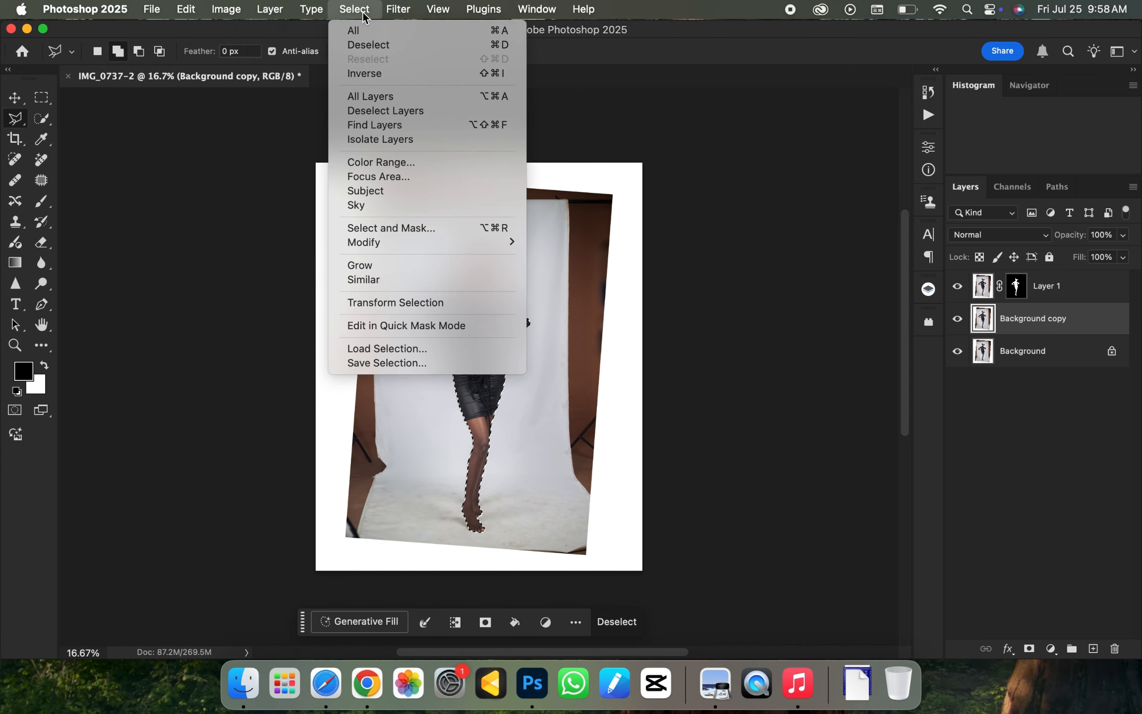
click(360, 11)
click(361, 14)
mouse_move(447, 243)
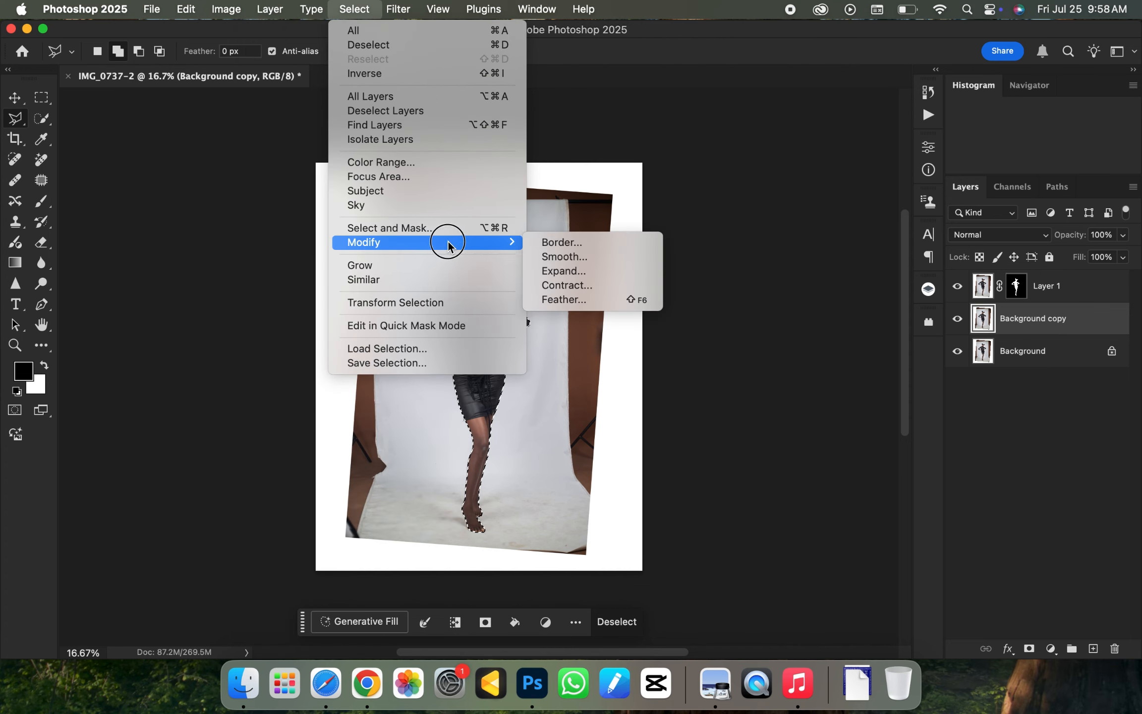
click(561, 266)
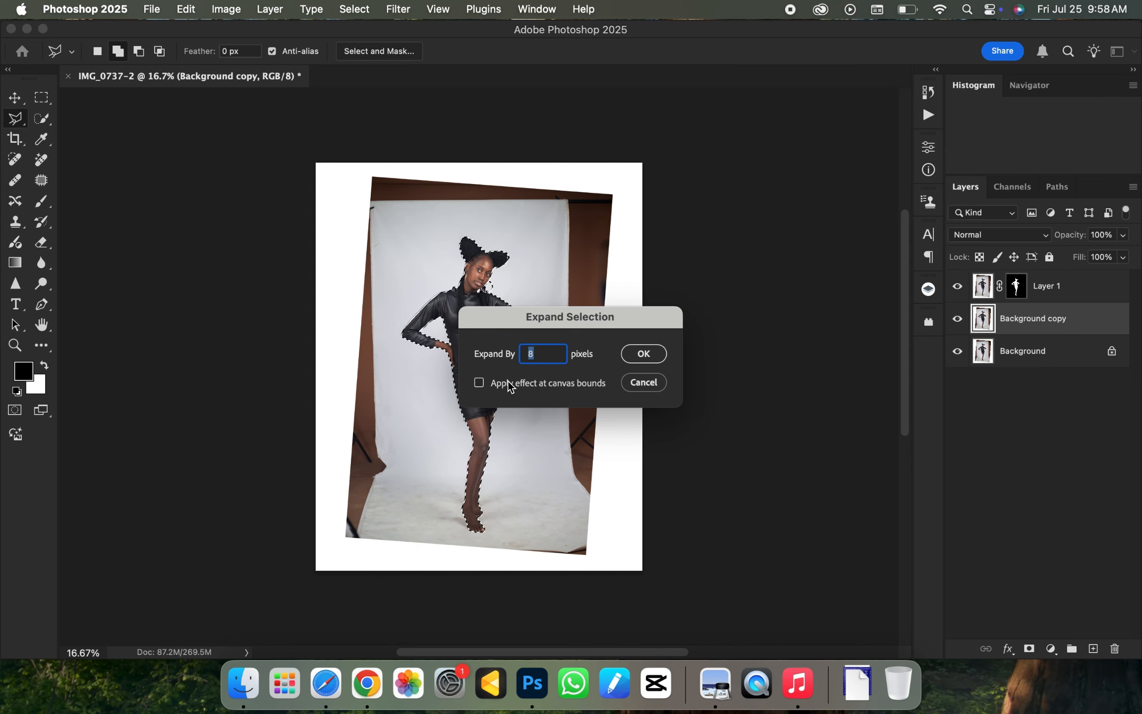
key(Return)
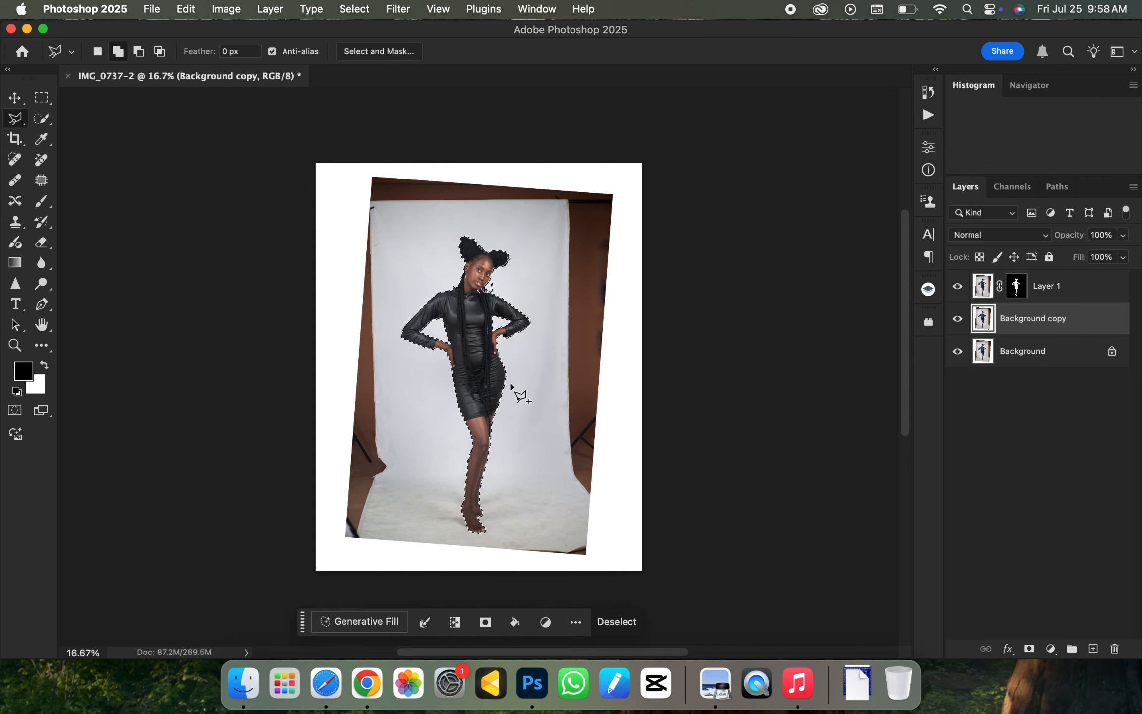
key(super+z)
- Expand the loaded subject selection by 8 pixels
key(super+plus)
key(super+plus)
key(super+plus)
key(super+plus)
key(super+plus)
key(super+plus)
key(super+plus)
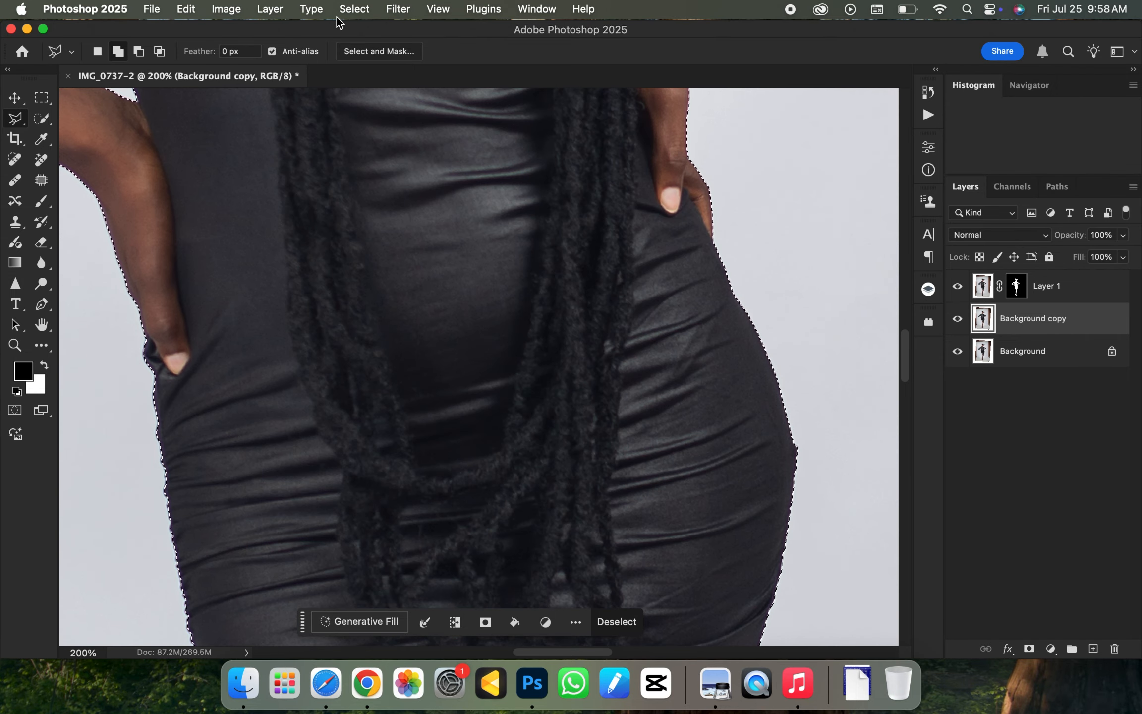
click(353, 10)
mouse_move(480, 243)
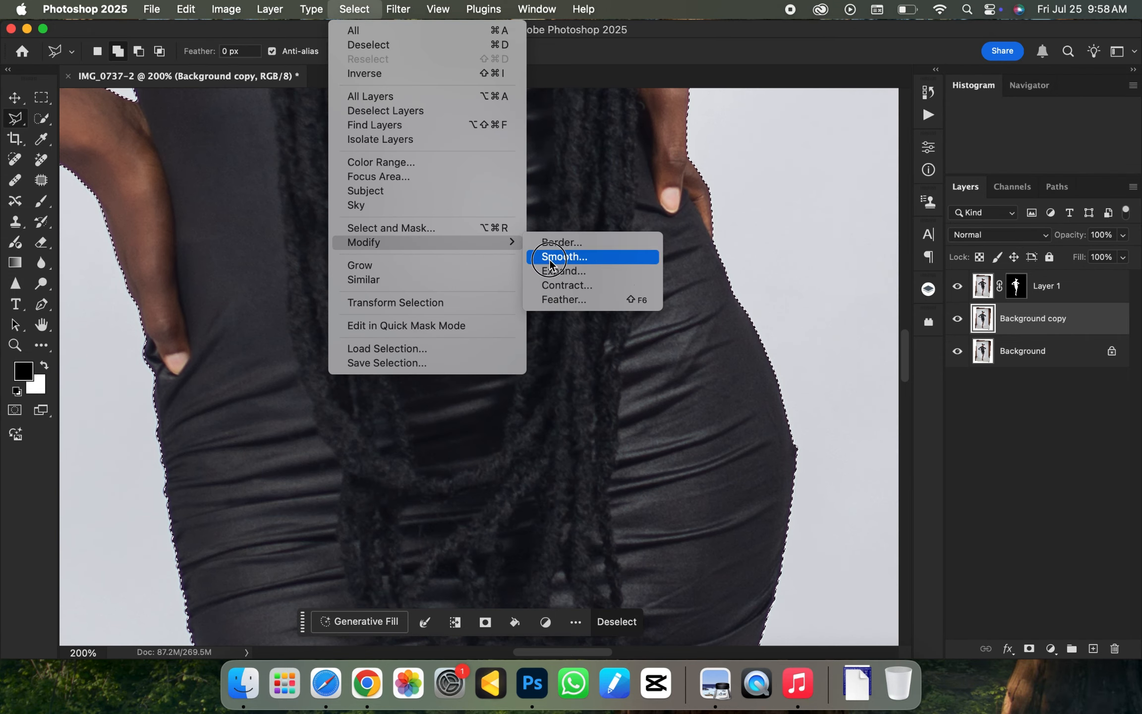
click(555, 272)
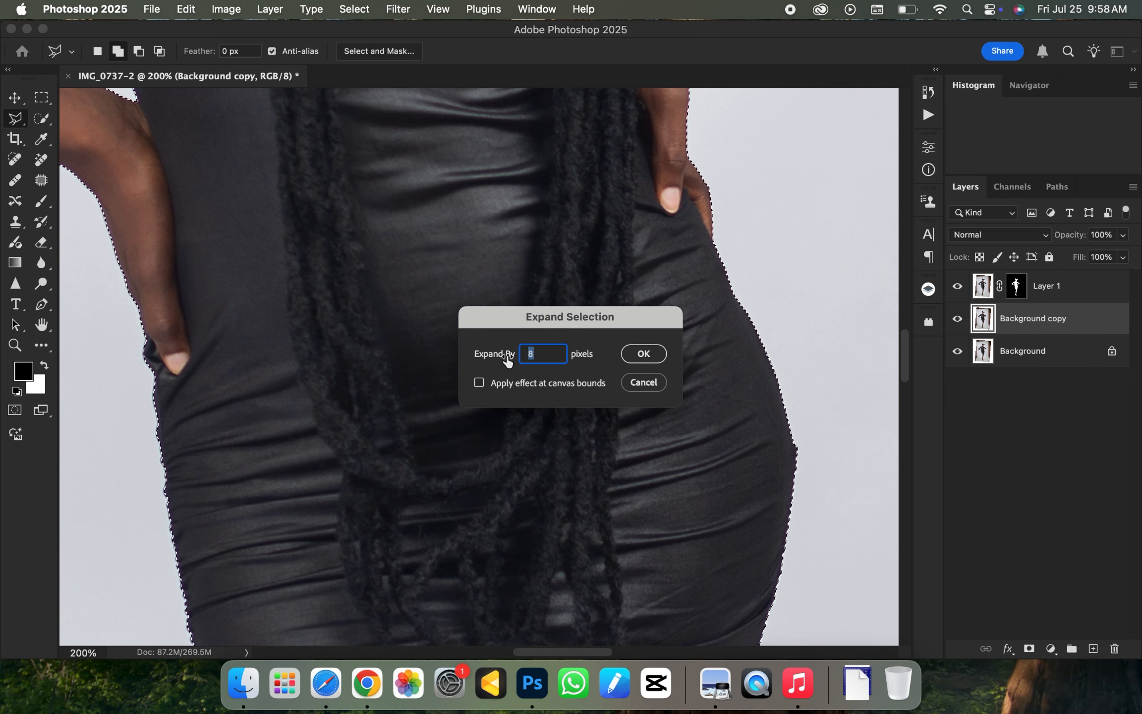
click(639, 356)
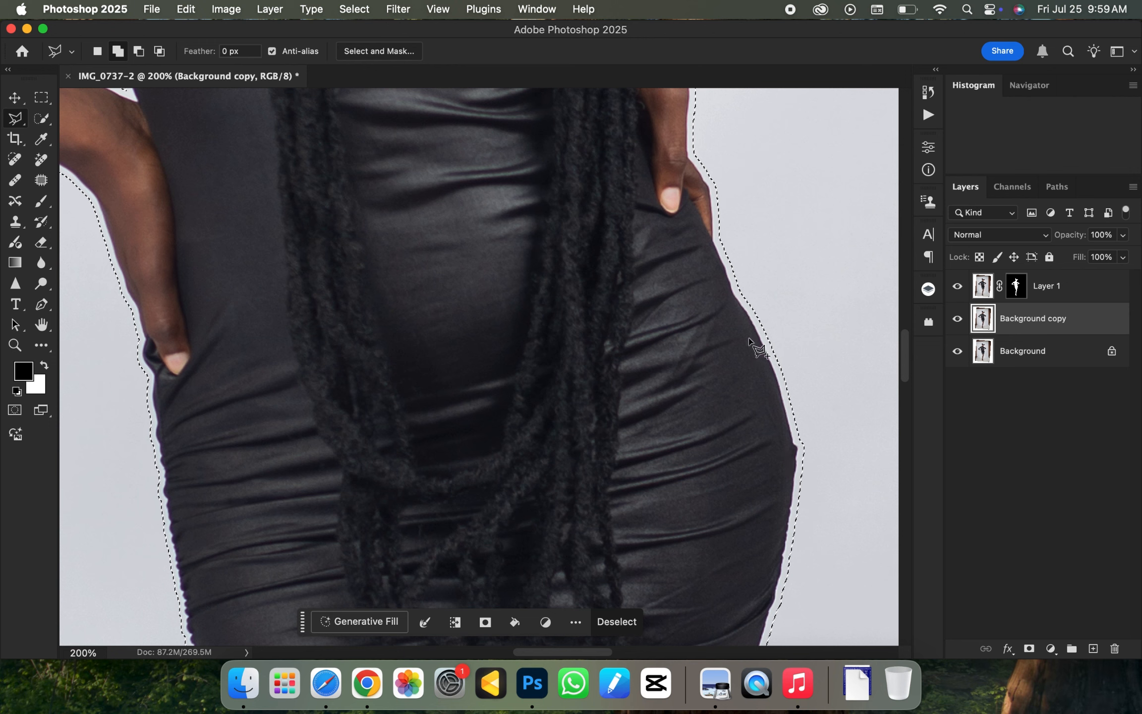
- Add the white canvas borders and backdrop edges around the photo to the selection with the Rectangular Marquee tool
key(super+0)
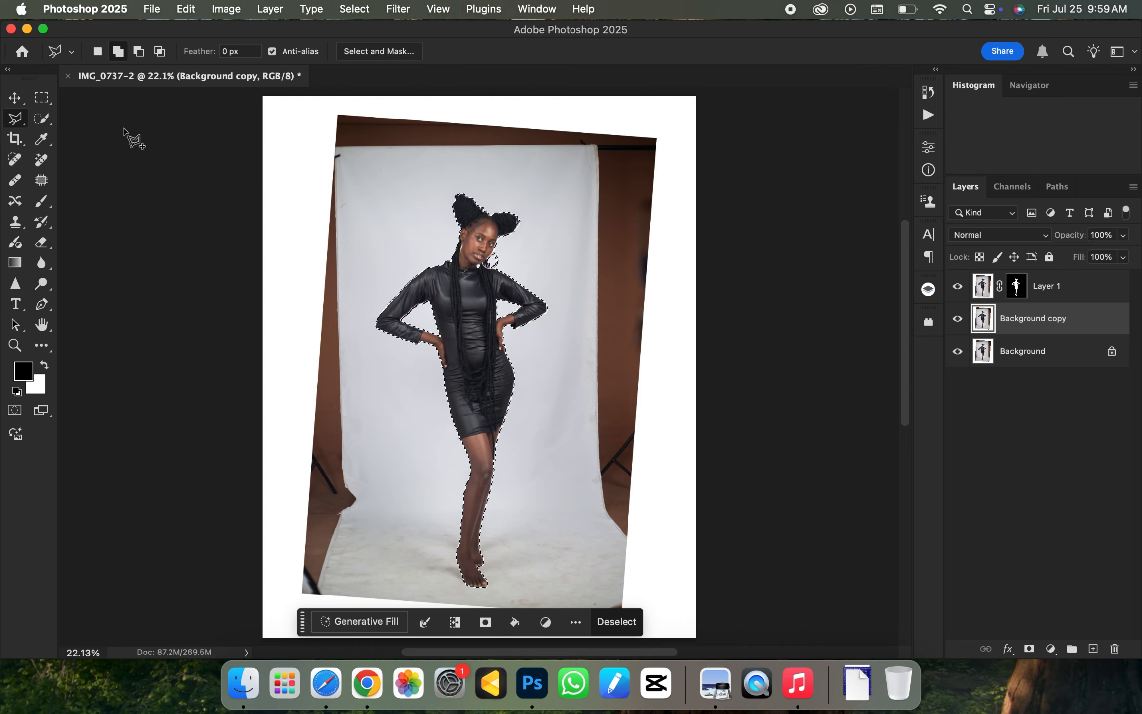
click(40, 98)
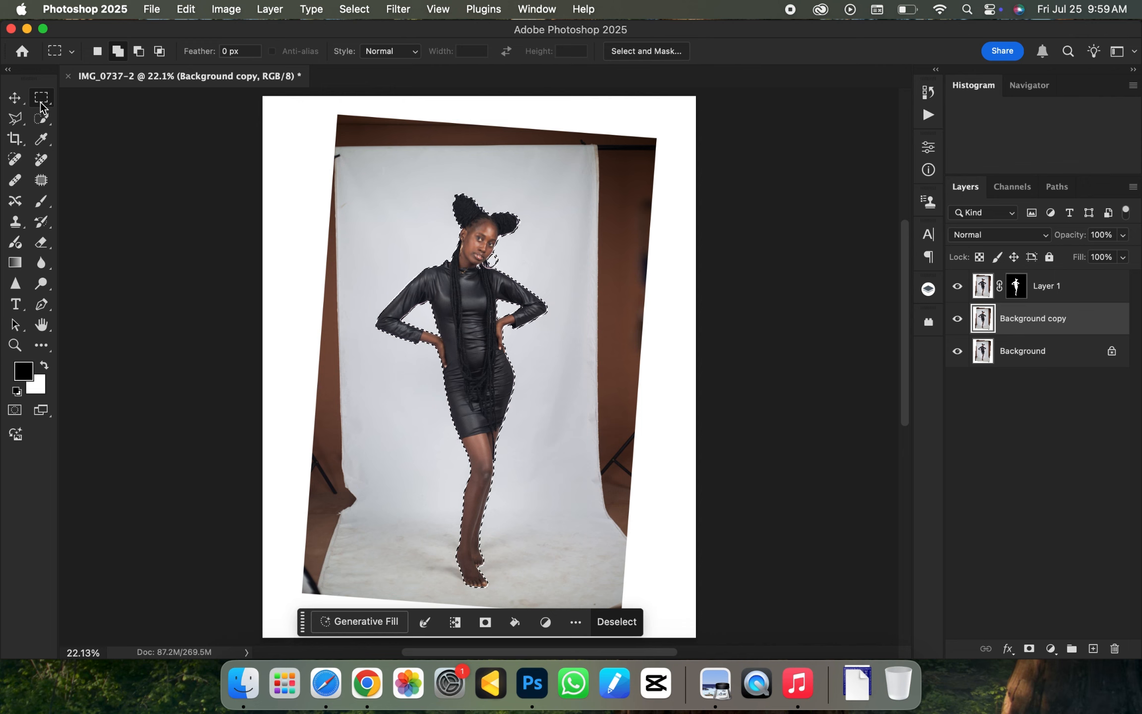
key(super+minus)
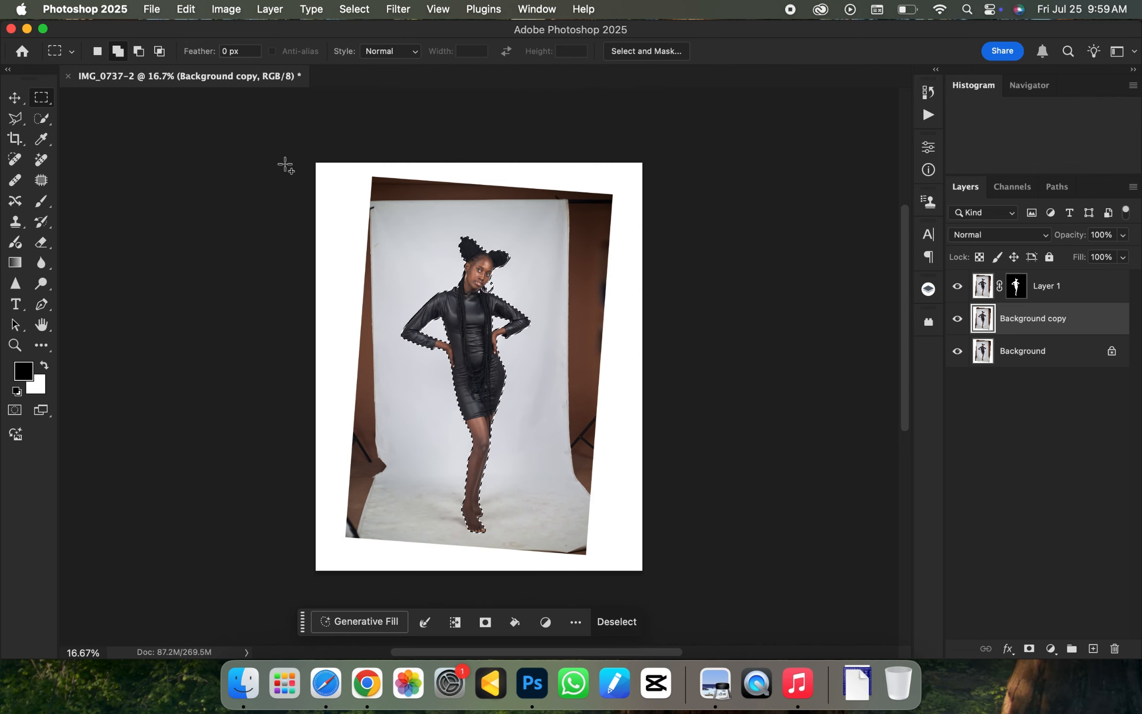
drag(286, 165, 674, 216)
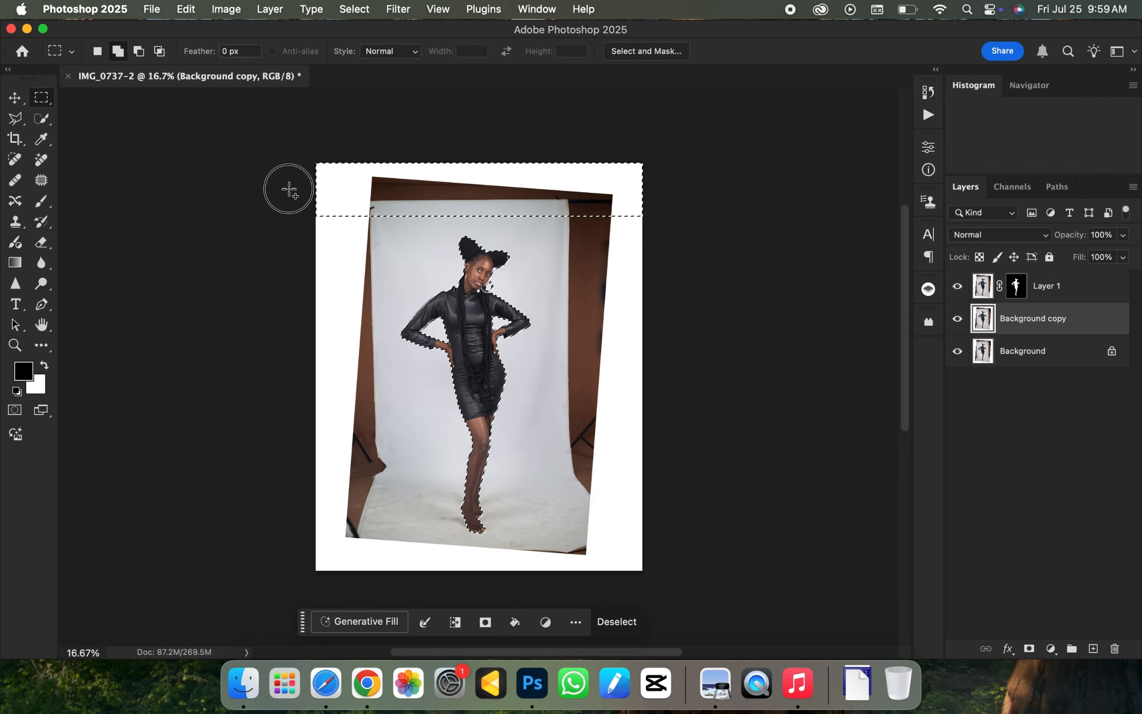
drag(289, 188, 395, 589)
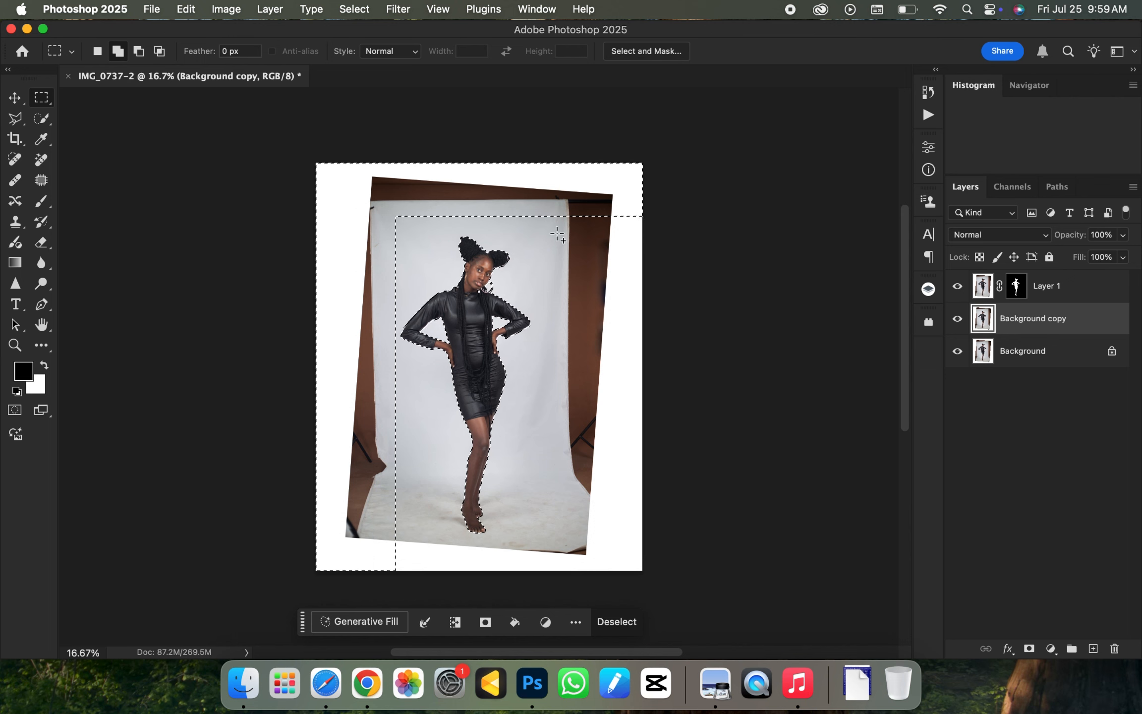
drag(576, 224, 645, 612)
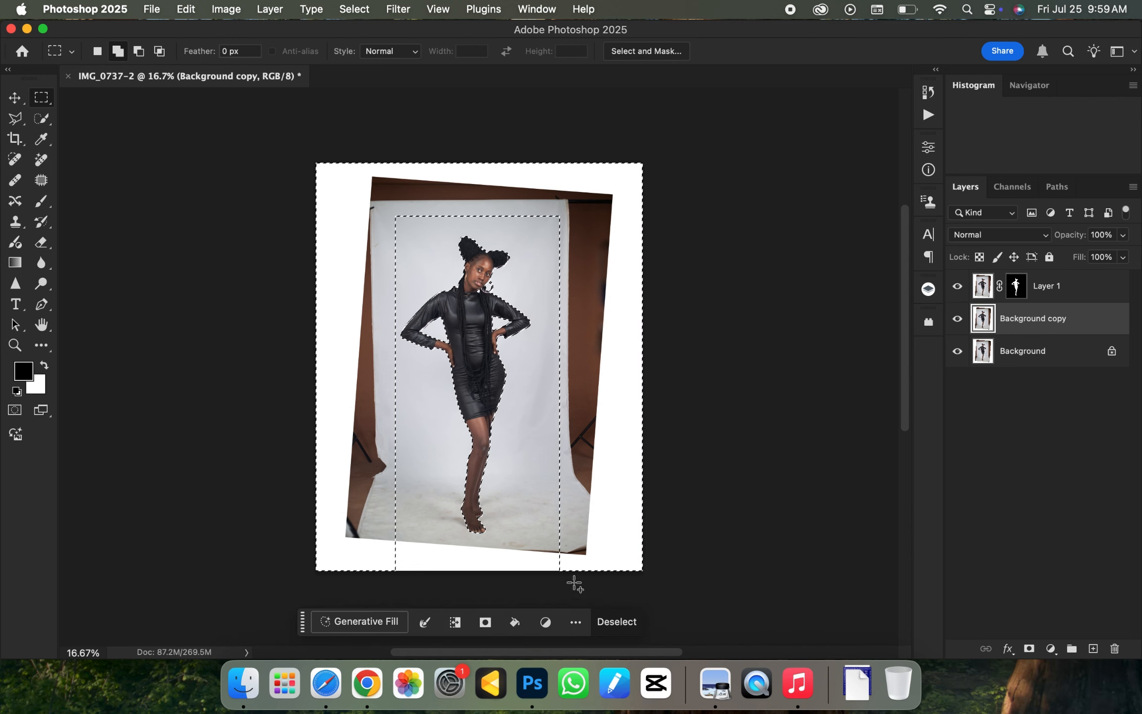
drag(551, 569, 361, 523)
- Fill the selection on the background copy with Content-Aware contents, Color Adaptation on, Normal mode at 100% opacity
key(super+minus)
key(super+equal)
right_click(448, 298)
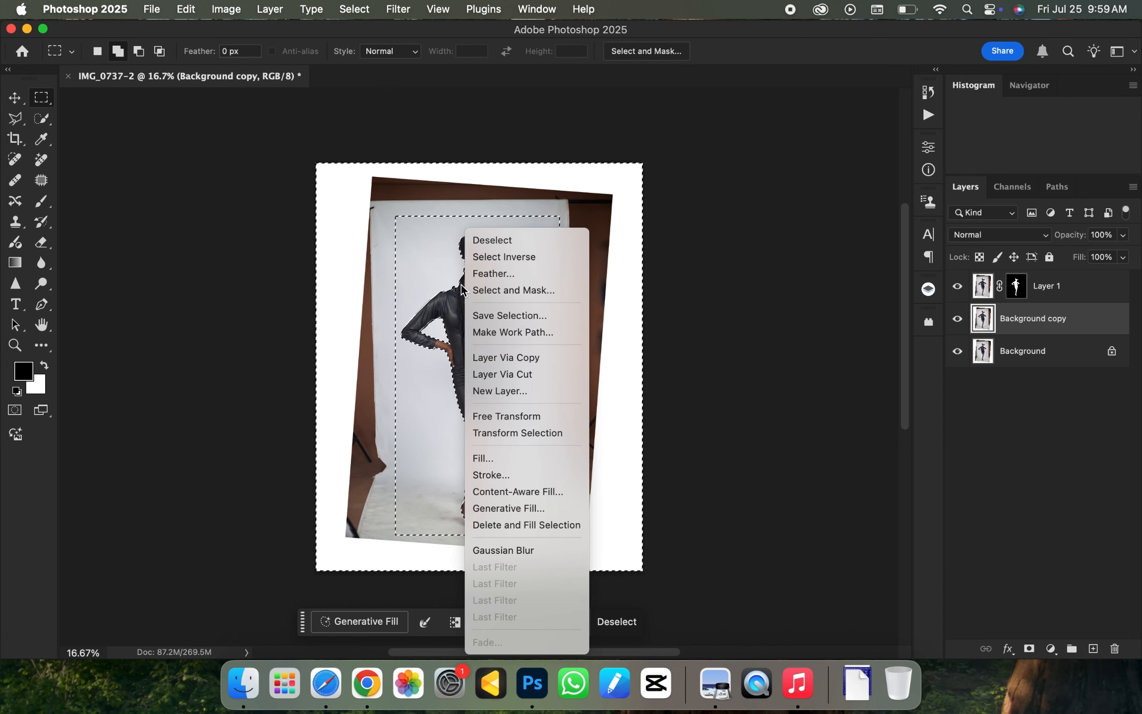
click(501, 459)
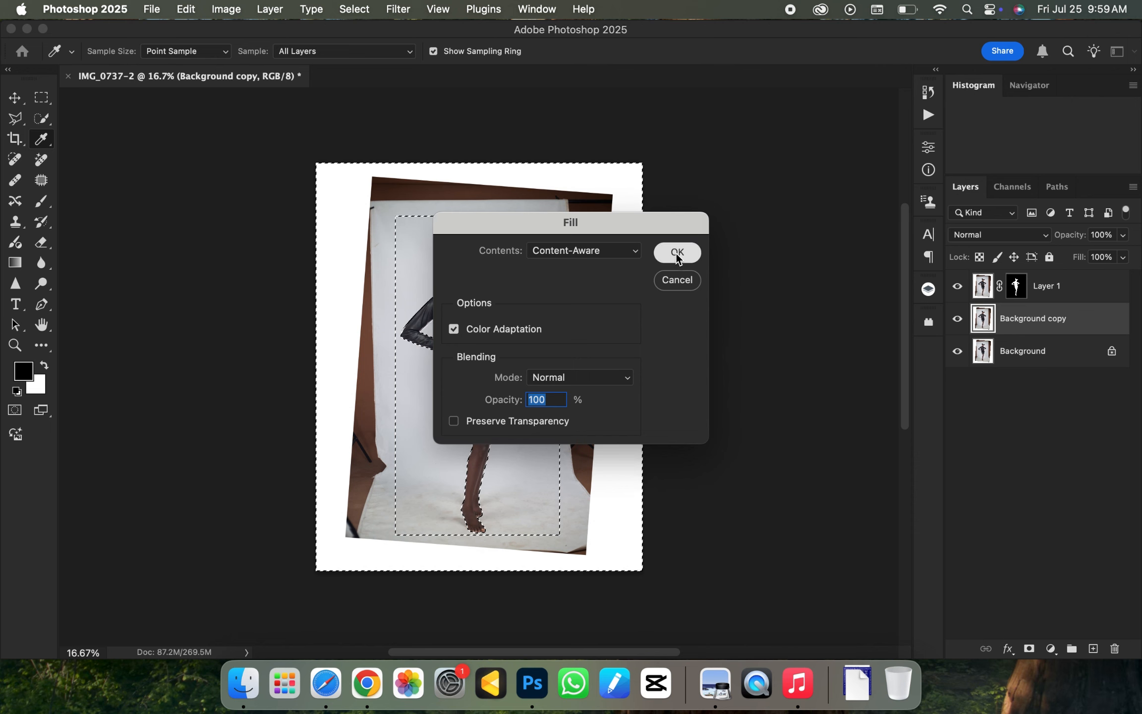
click(658, 256)
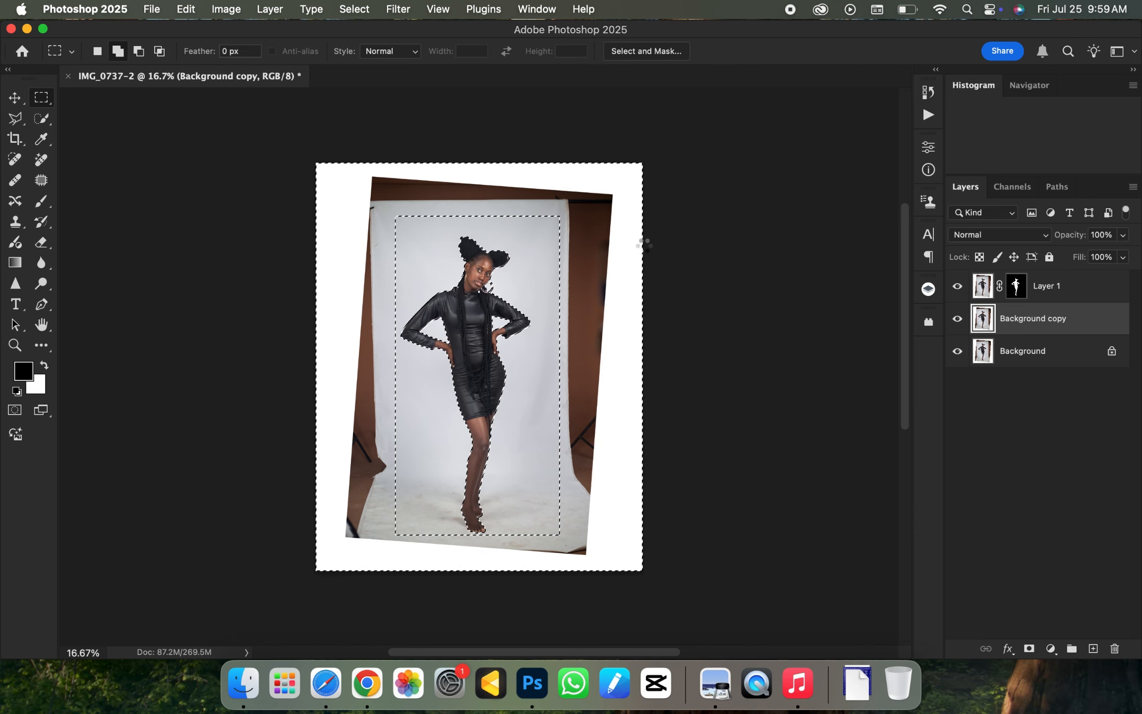